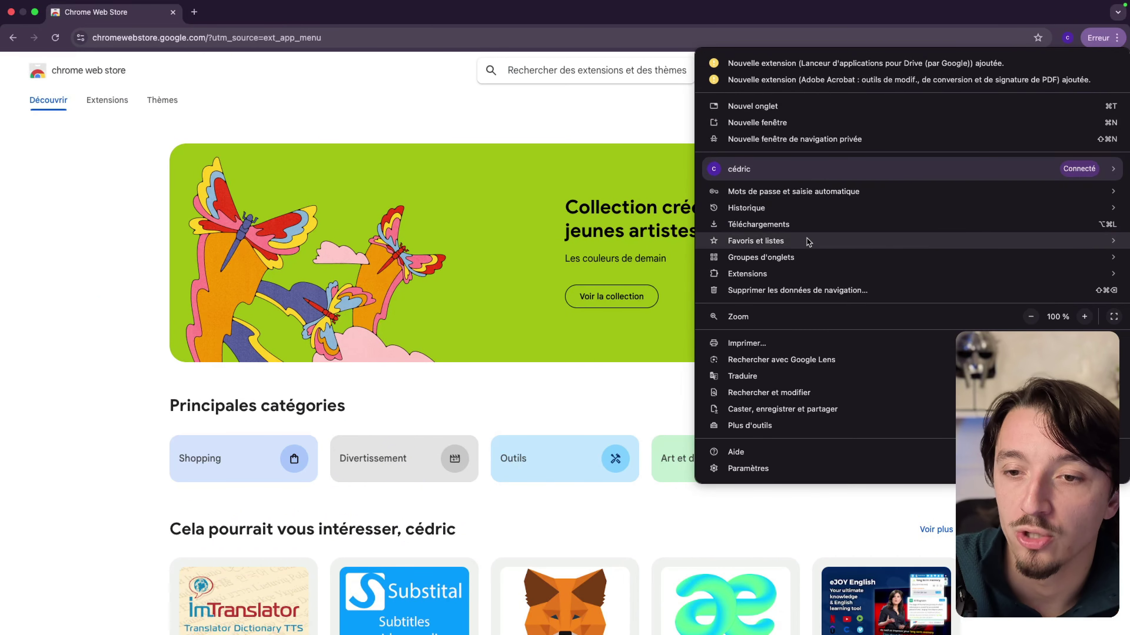
Find AdBlock in the Chrome Web Store by searching for "adb" and add the extension to Chrome.
{"action": "mouse_move", "coordinate": [761, 275]}
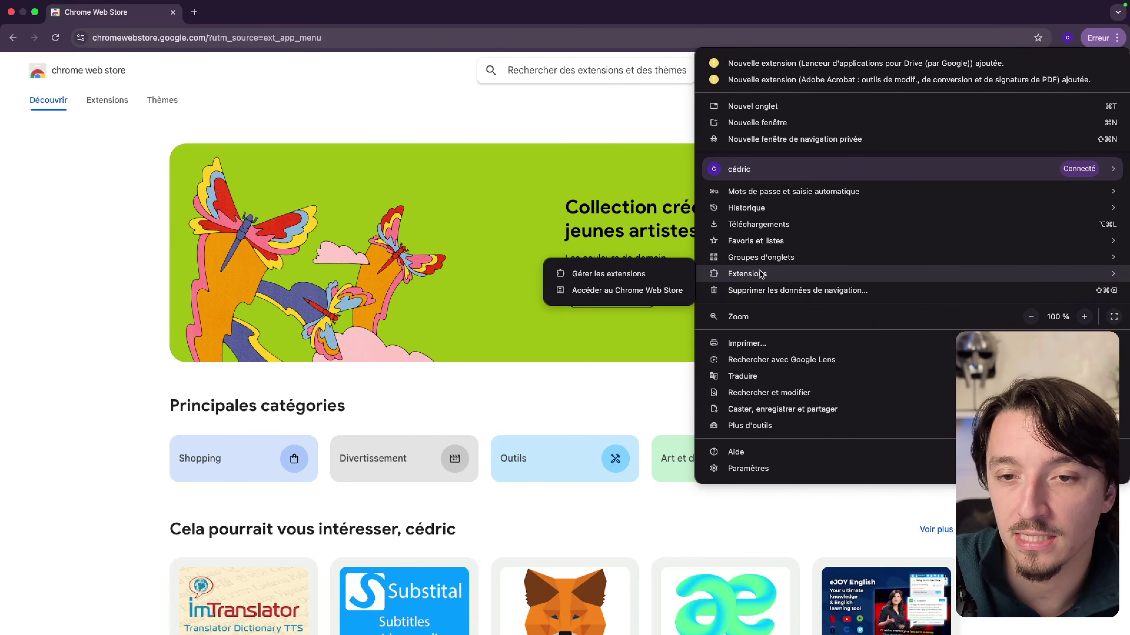
{"action": "left_click", "coordinate": [615, 291]}
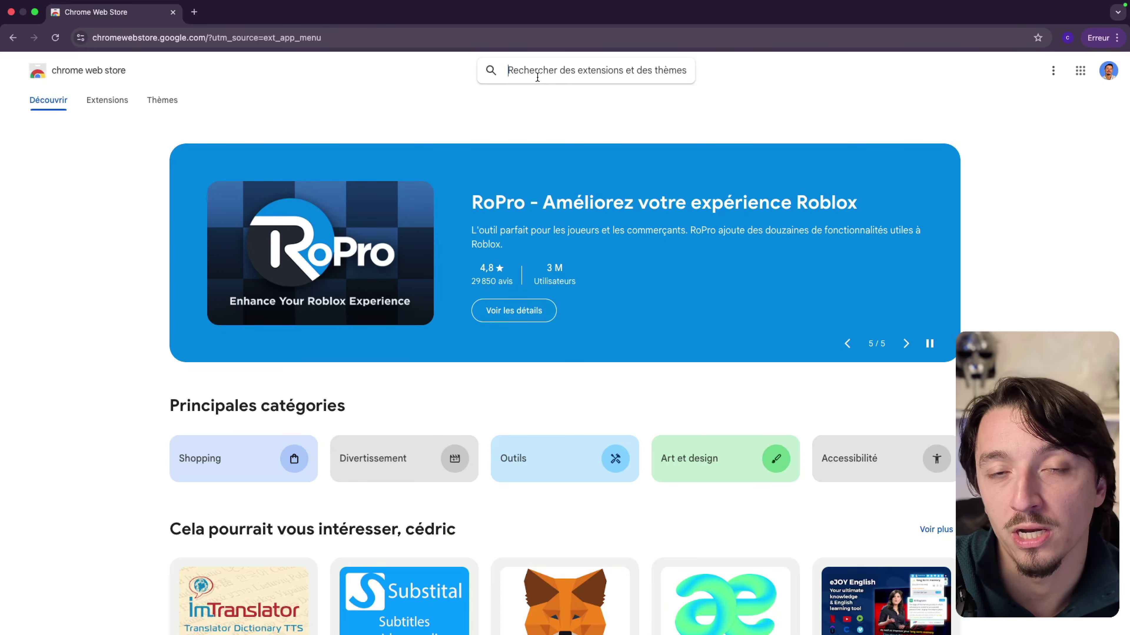
{"action": "left_click", "coordinate": [537, 75]}
{"action": "type", "text": "adb"}
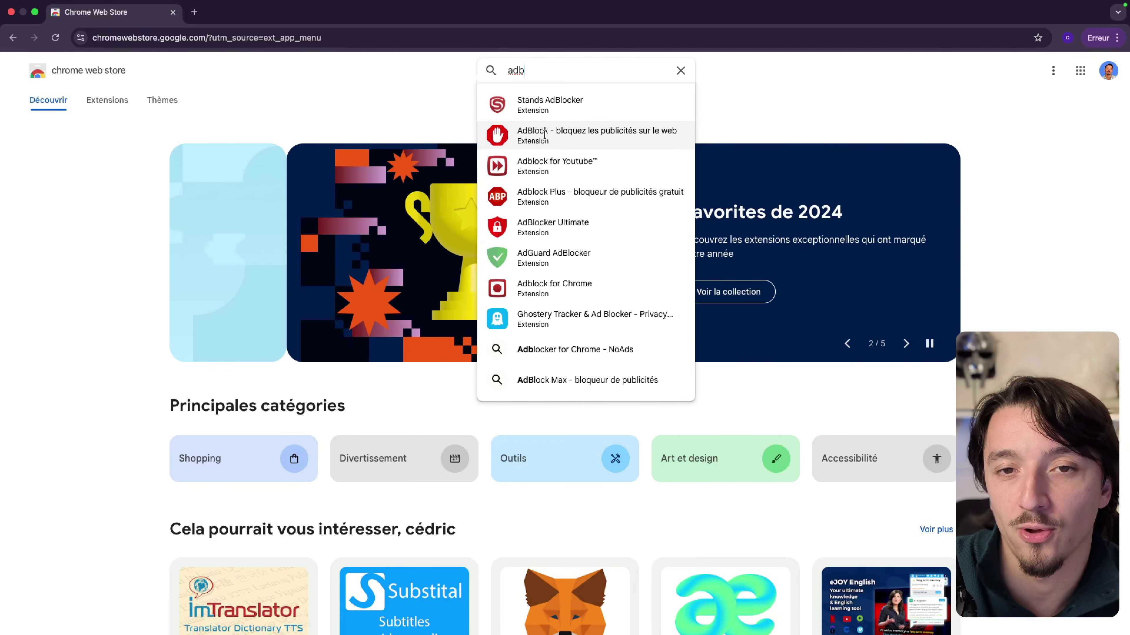
{"action": "left_click", "coordinate": [540, 137]}
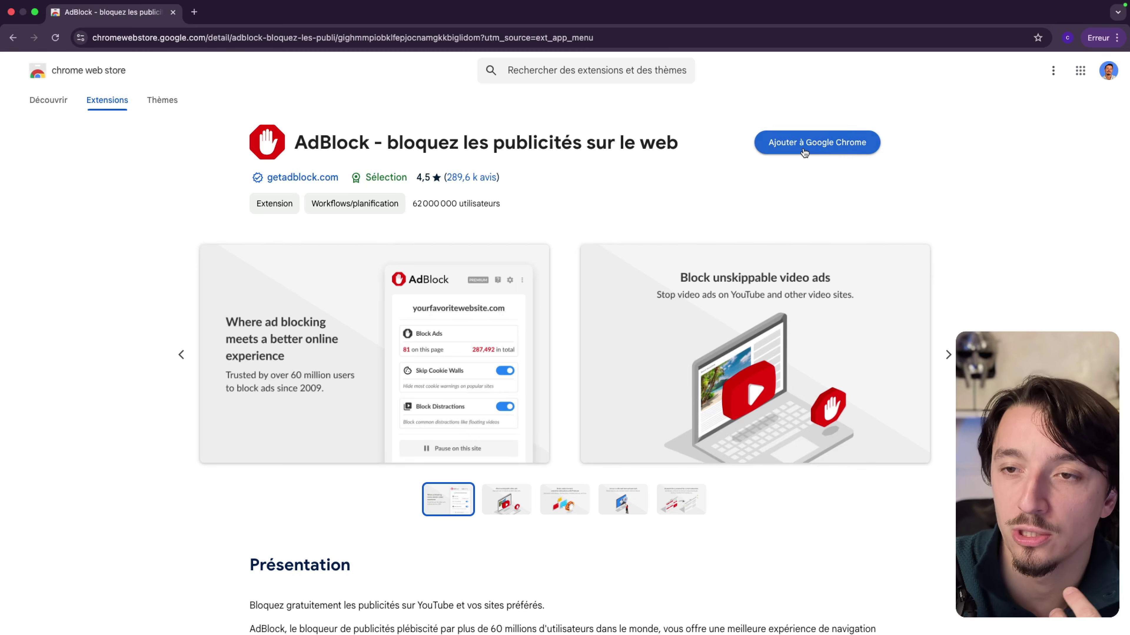
{"action": "left_click", "coordinate": [804, 153]}
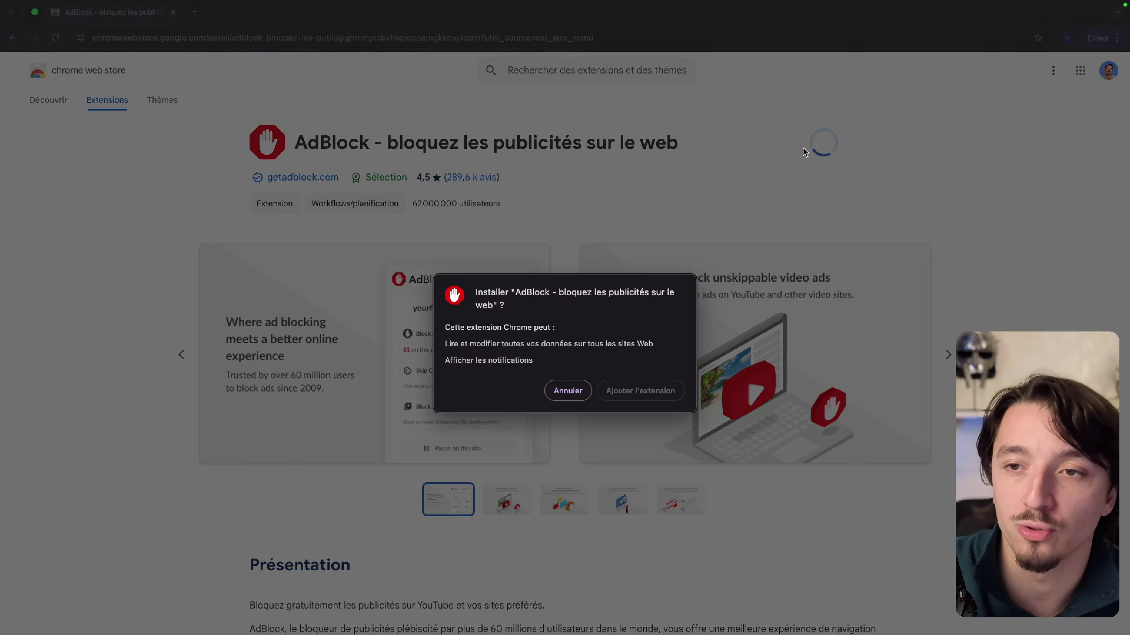
{"action": "left_click", "coordinate": [637, 392]}
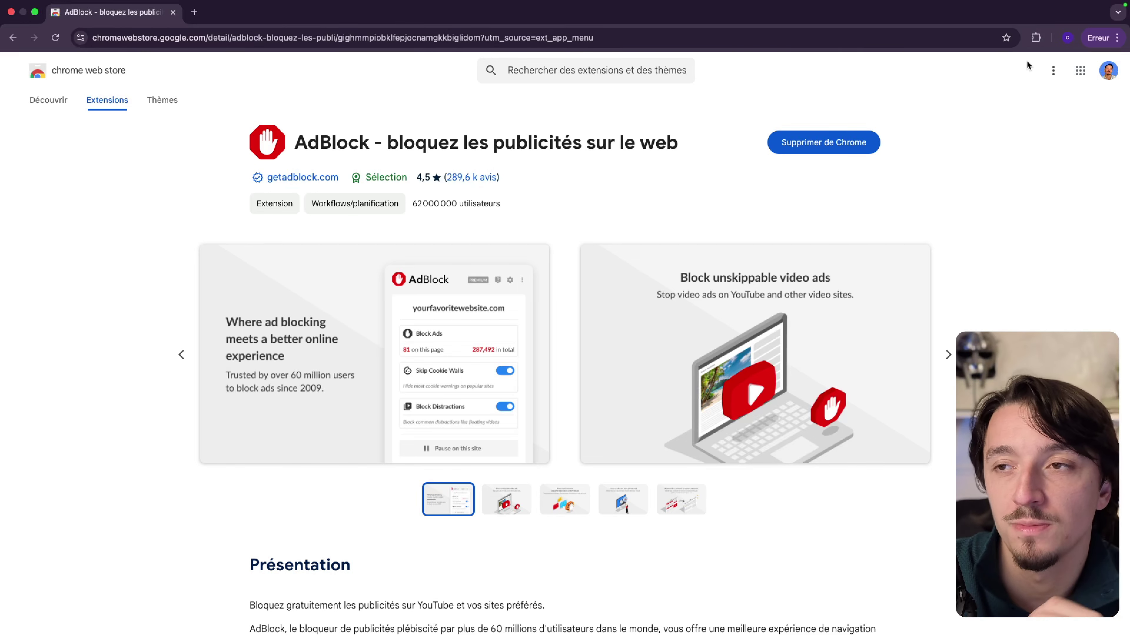
Pin the AdBlock extension to the toolbar and view its blocking controls for the current site.
{"action": "left_click", "coordinate": [1035, 39]}
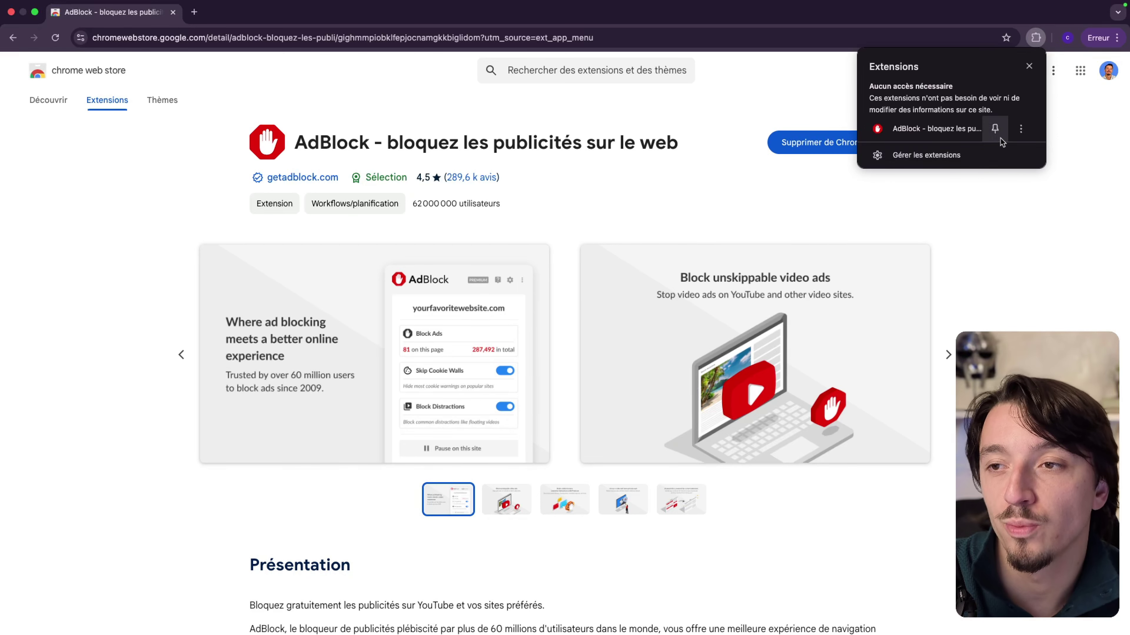
{"action": "left_click", "coordinate": [995, 130]}
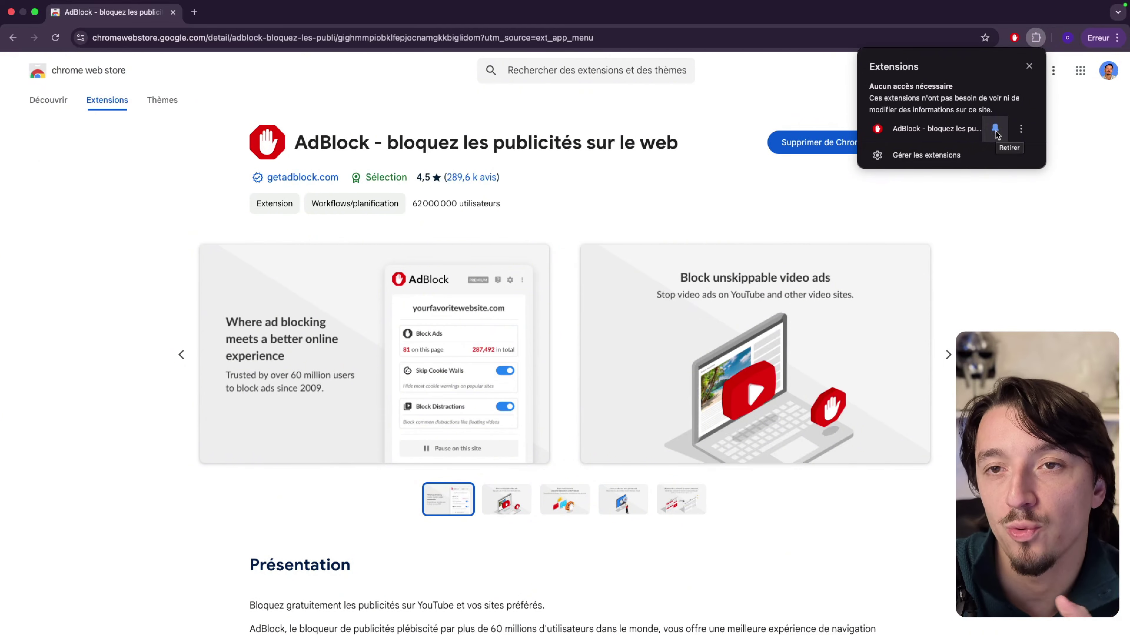
{"action": "left_click", "coordinate": [1013, 44]}
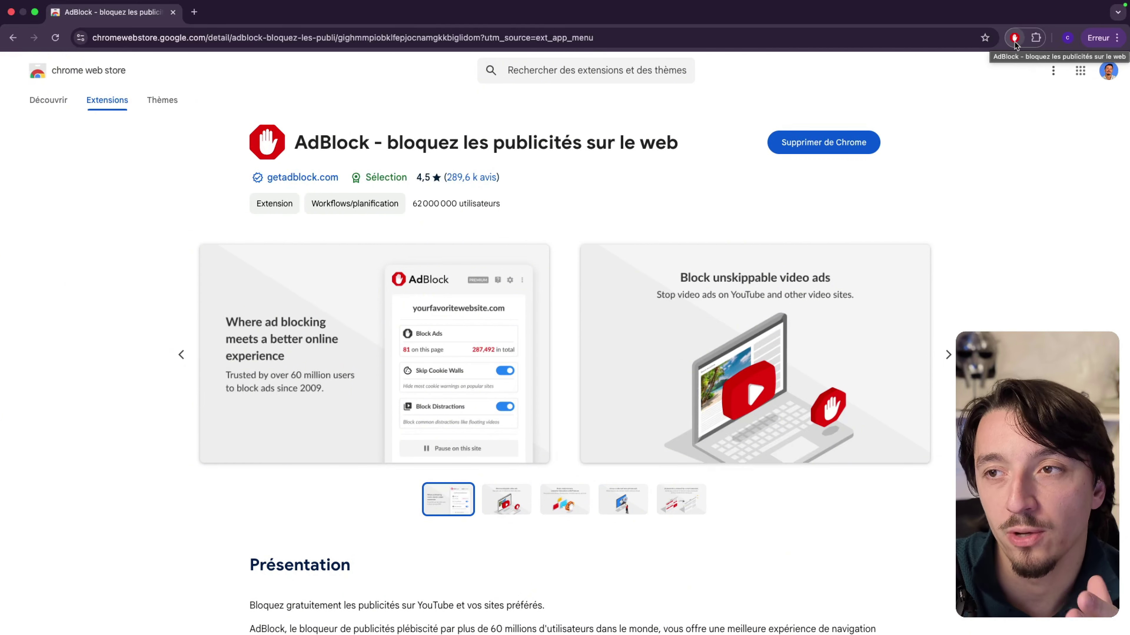
{"action": "left_click", "coordinate": [1014, 43]}
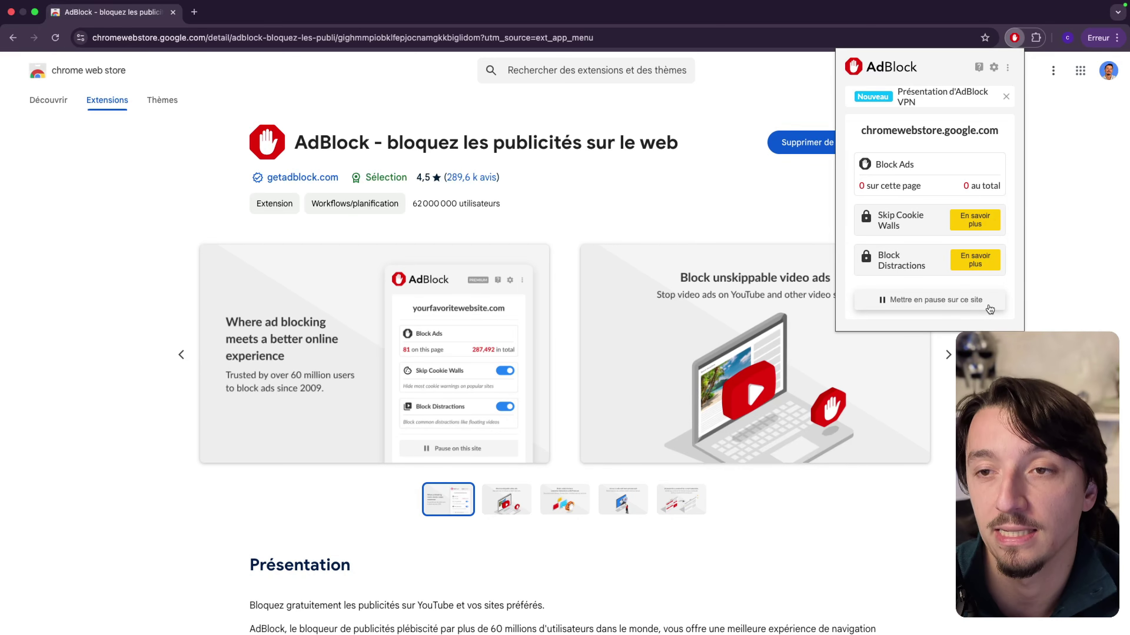
{"action": "left_click", "coordinate": [1072, 150]}
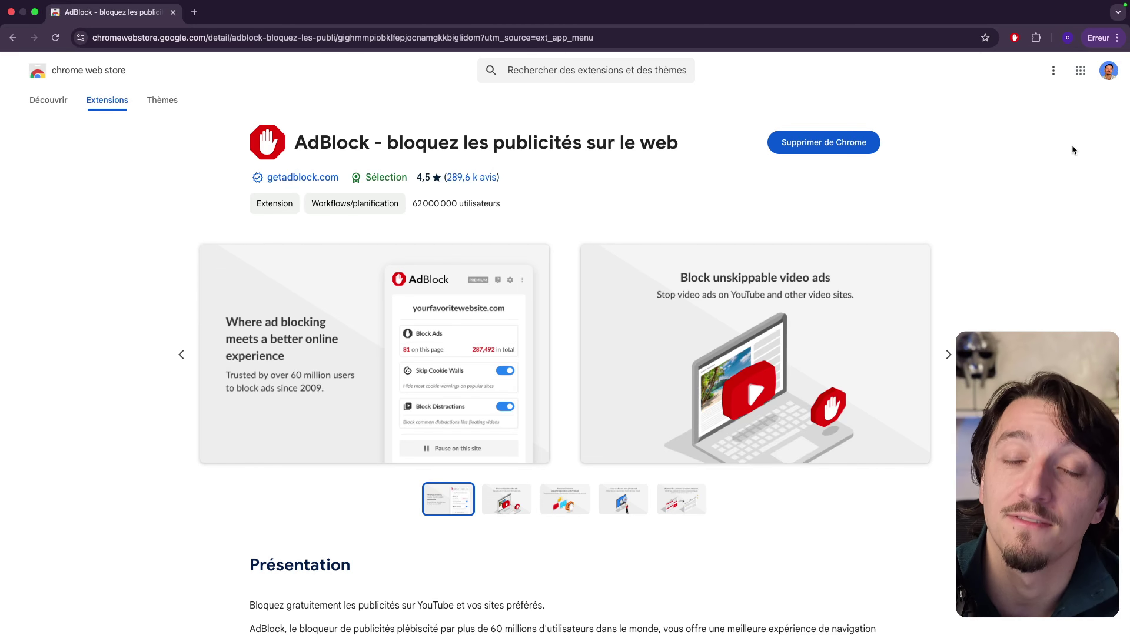
Open a private browsing window and go from it to the extension management page.
{"action": "left_click", "coordinate": [1117, 37]}
{"action": "left_click", "coordinate": [929, 140]}
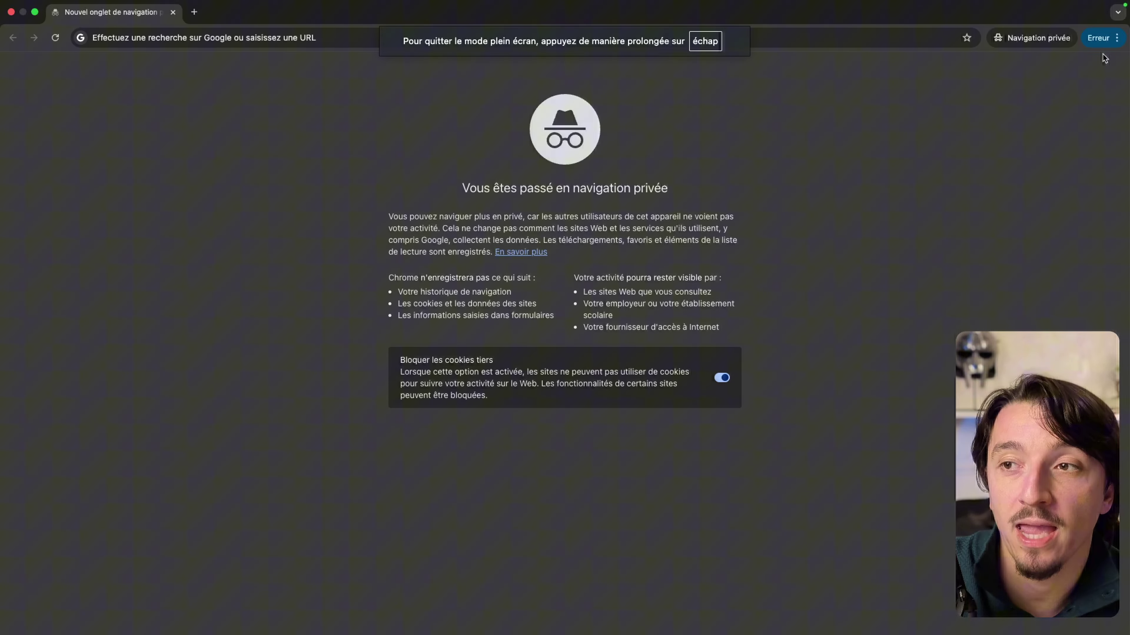
{"action": "left_click", "coordinate": [1117, 37]}
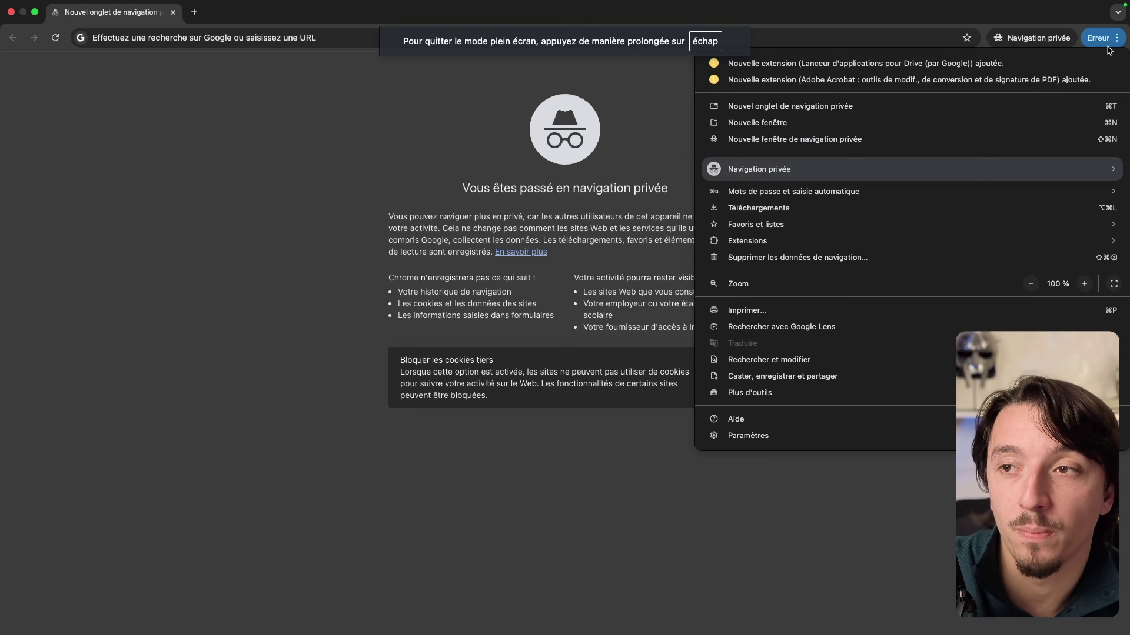
{"action": "mouse_move", "coordinate": [746, 243]}
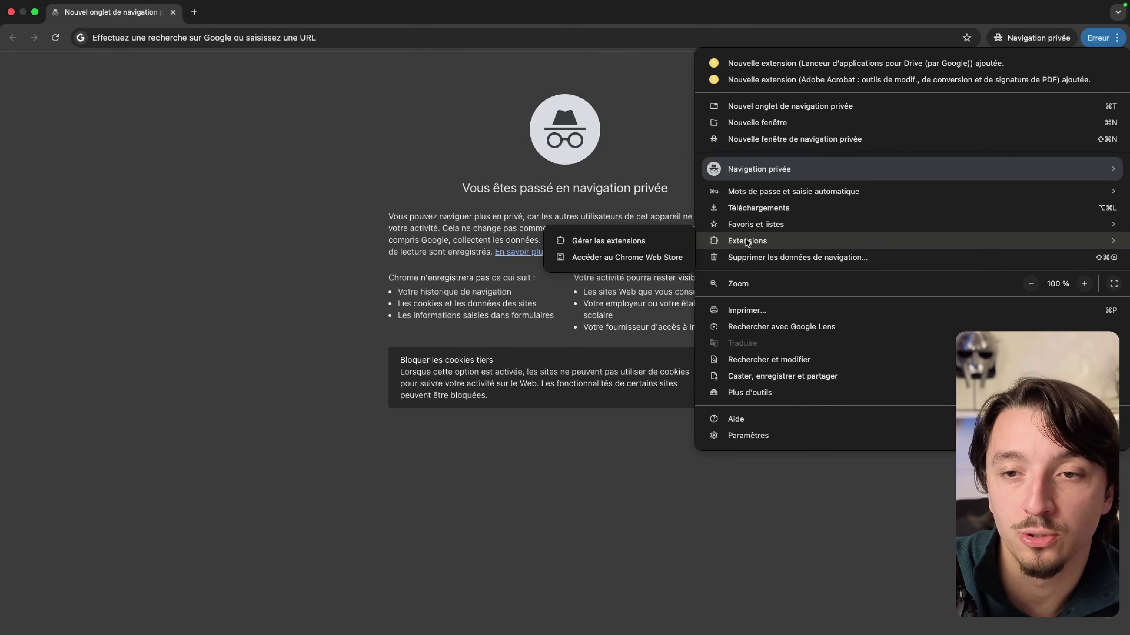
{"action": "left_click", "coordinate": [646, 242]}
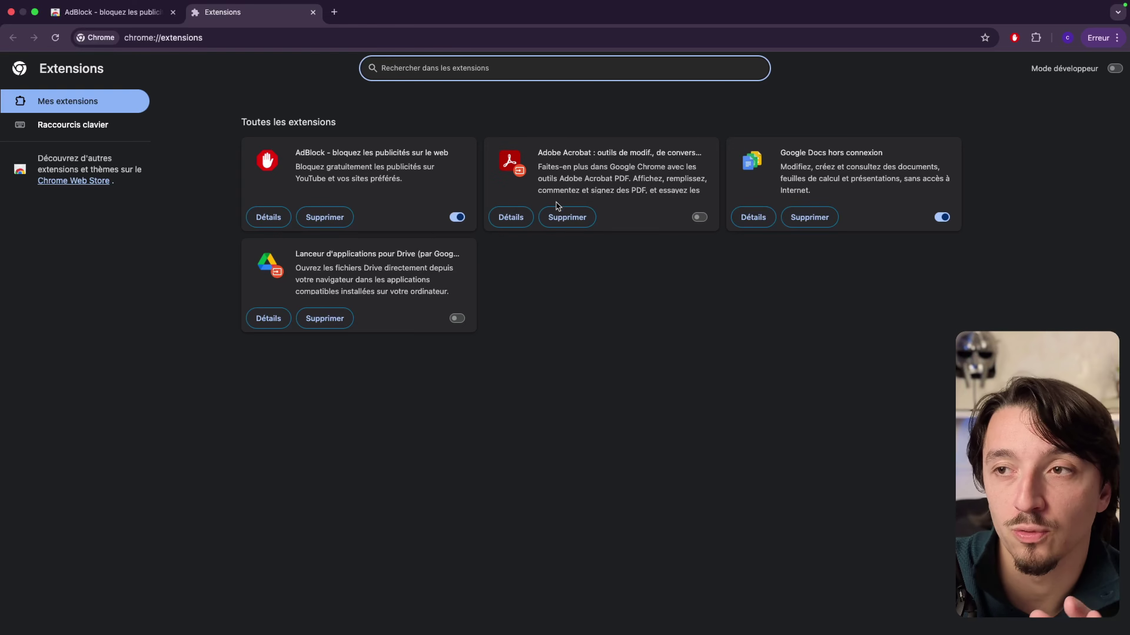
Open AdBlock's details from the extension management page and allow the extension in private browsing.
{"action": "left_click", "coordinate": [1102, 43]}
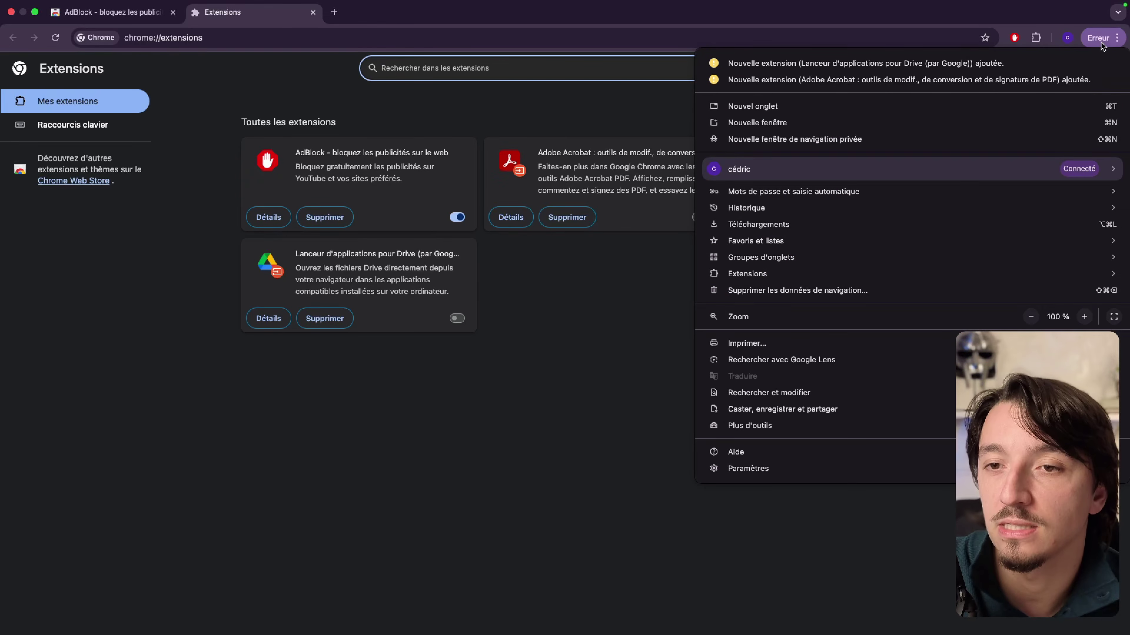
{"action": "mouse_move", "coordinate": [748, 272]}
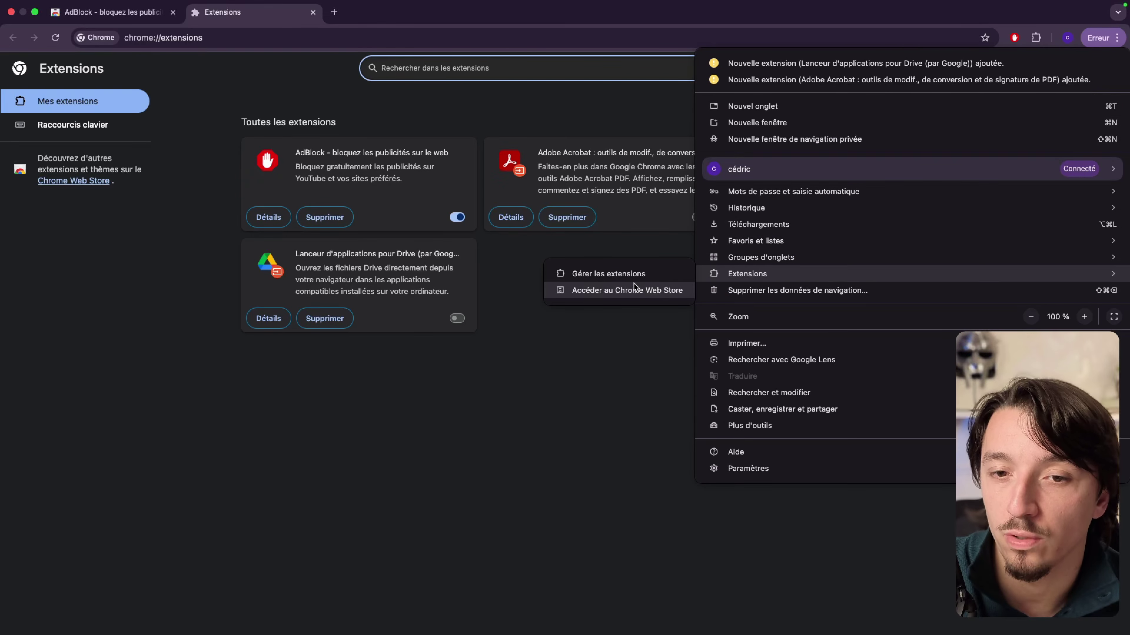
{"action": "left_click", "coordinate": [628, 276]}
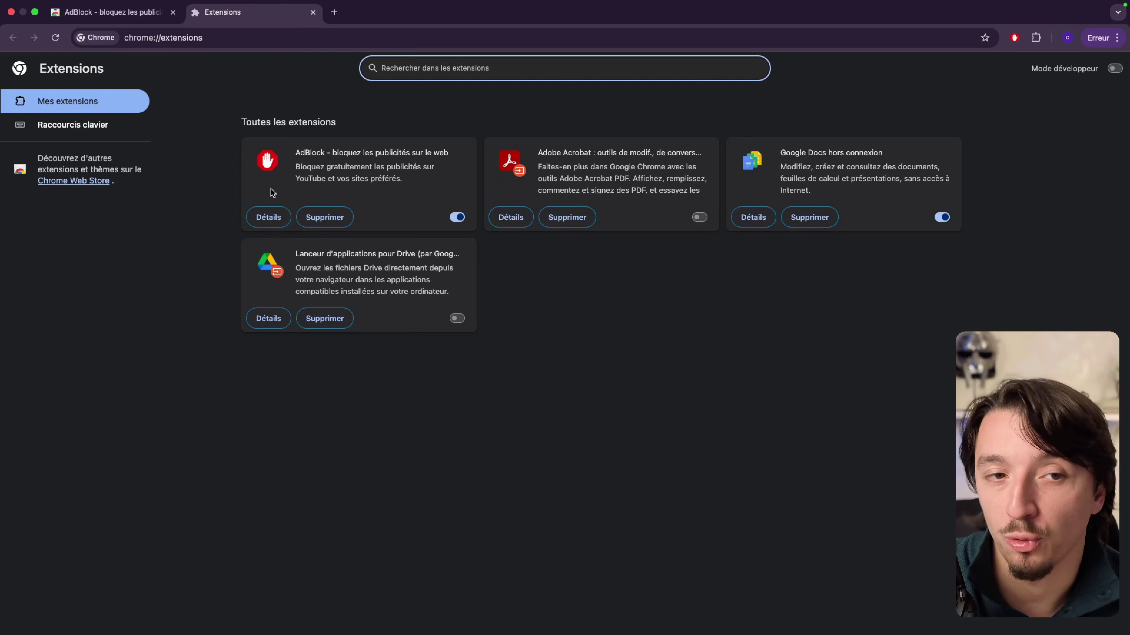
{"action": "left_click", "coordinate": [260, 223]}
{"action": "scroll", "coordinate": [534, 383], "scroll_direction": "down", "scroll_amount": 2}
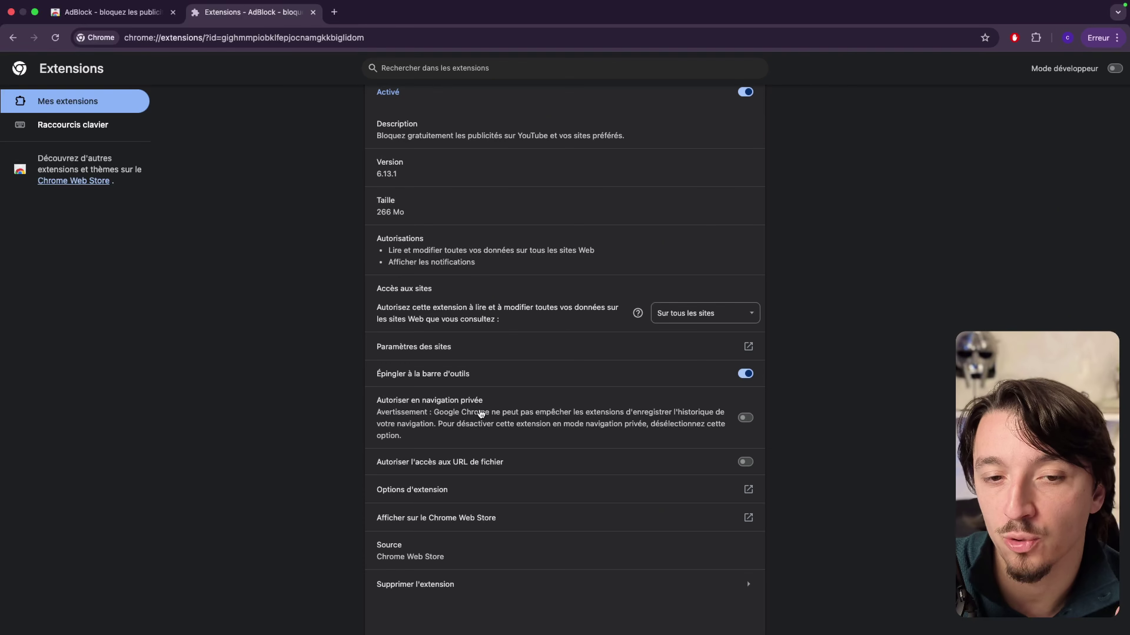
{"action": "left_click", "coordinate": [746, 420]}
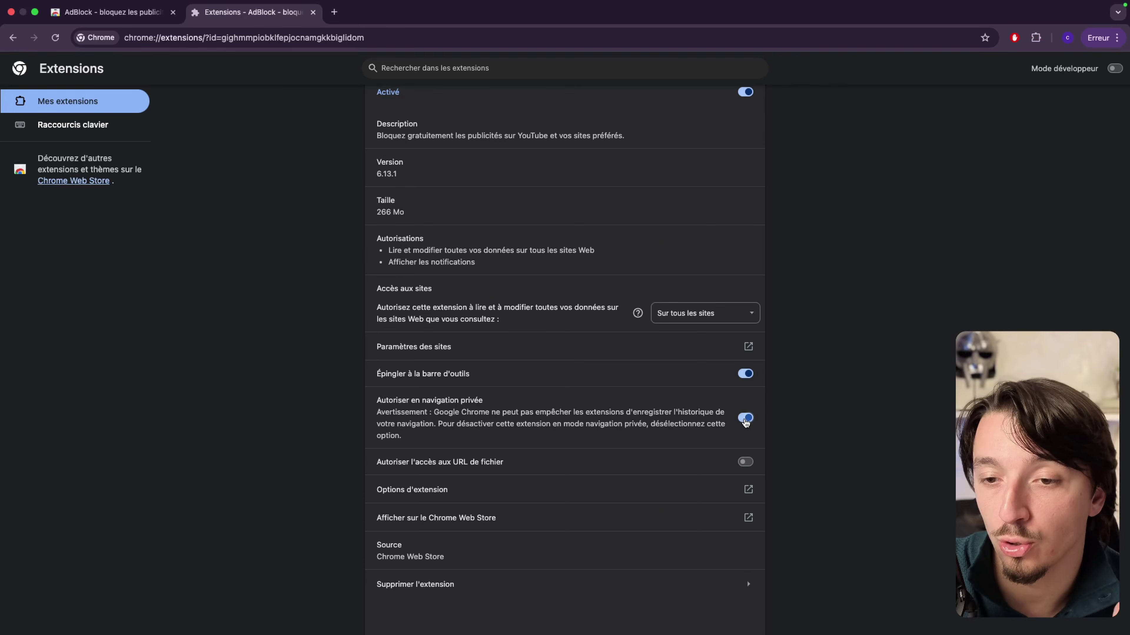
Open a new private browsing window and check the AdBlock popup there.
{"action": "key", "text": "super+shift+n"}
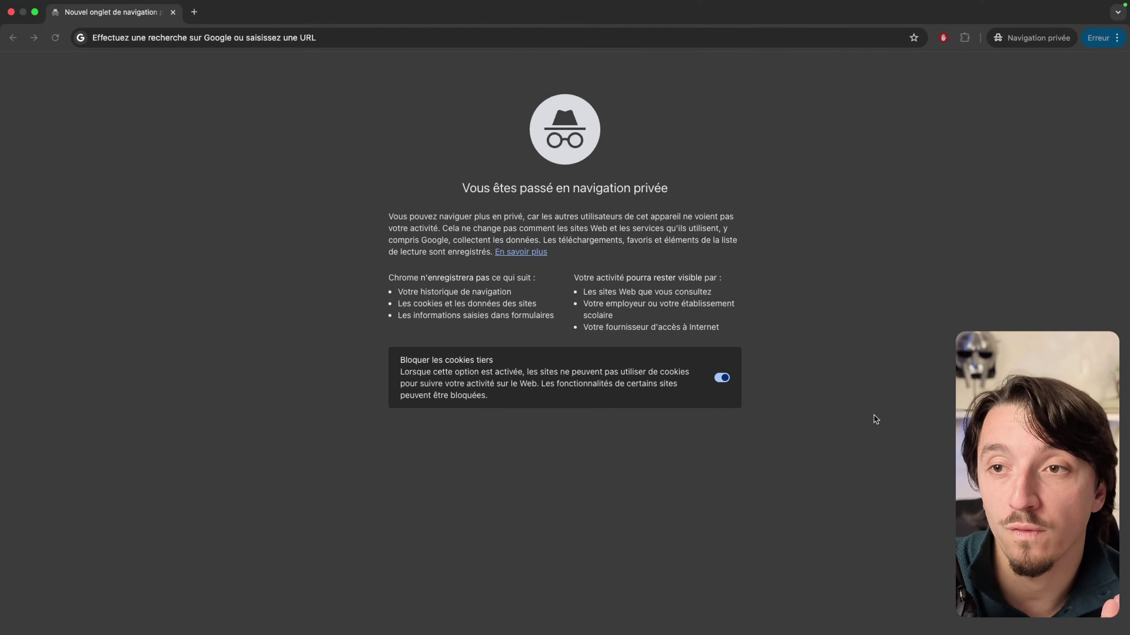
{"action": "left_click", "coordinate": [943, 39]}
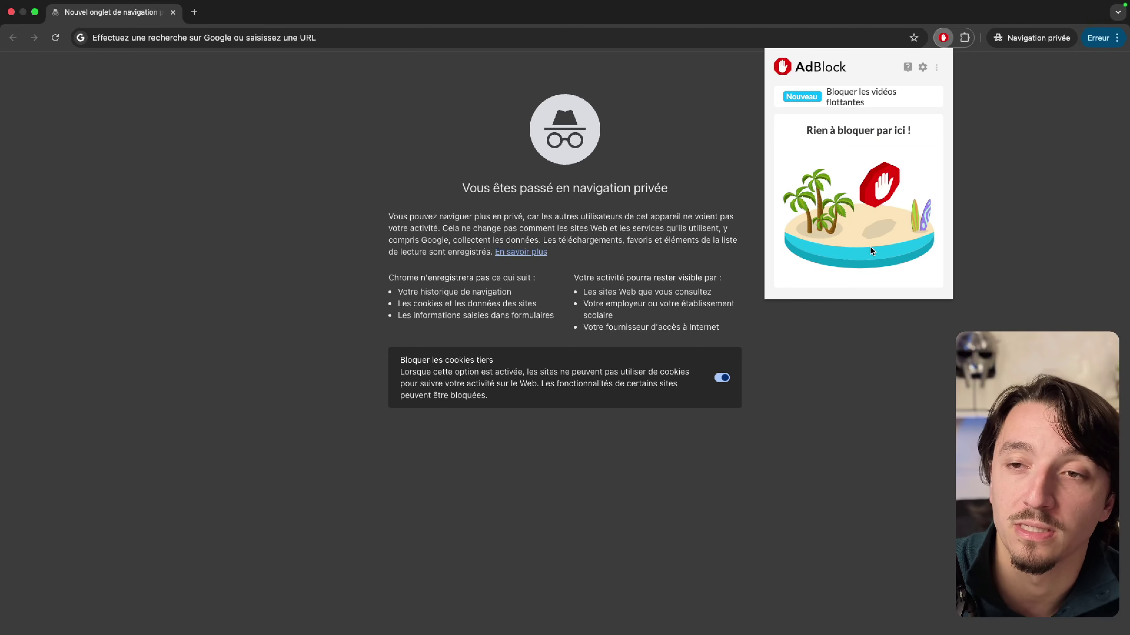
{"action": "mouse_move", "coordinate": [924, 100]}
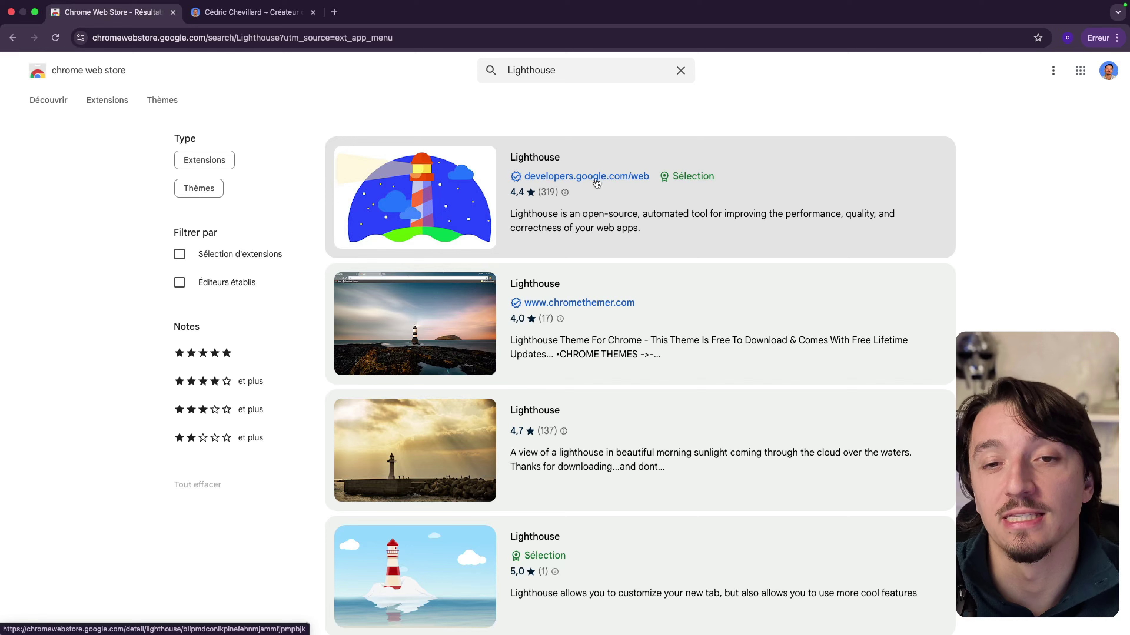
Open the Lighthouse listing published by developers.google.com/web and view the extension's popup.
{"action": "mouse_move", "coordinate": [571, 193]}
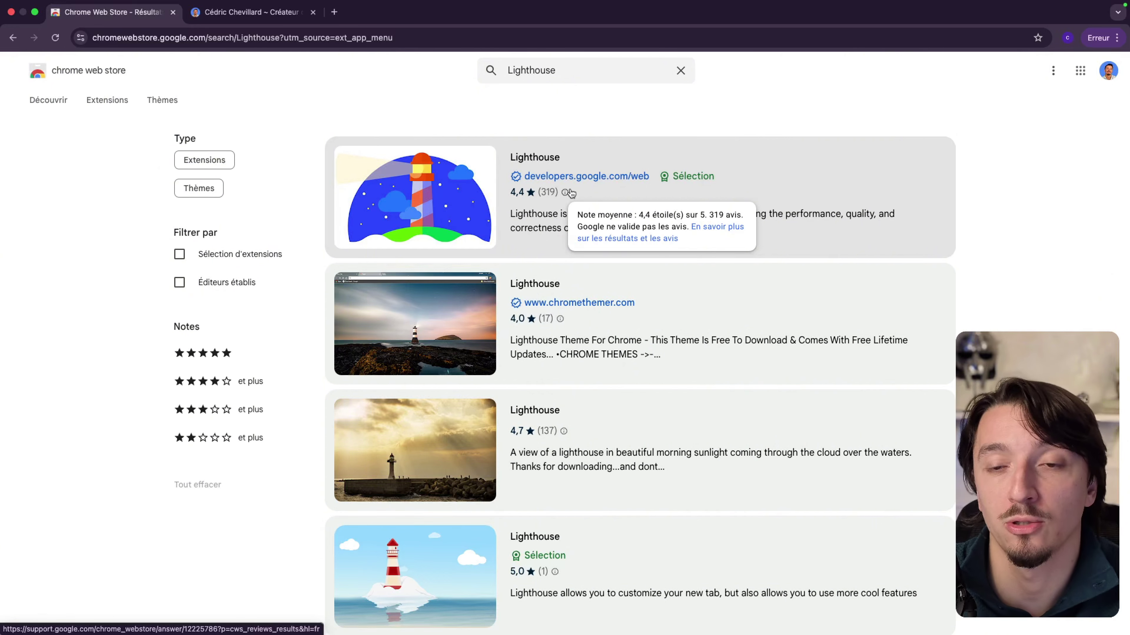
{"action": "left_click", "coordinate": [828, 181]}
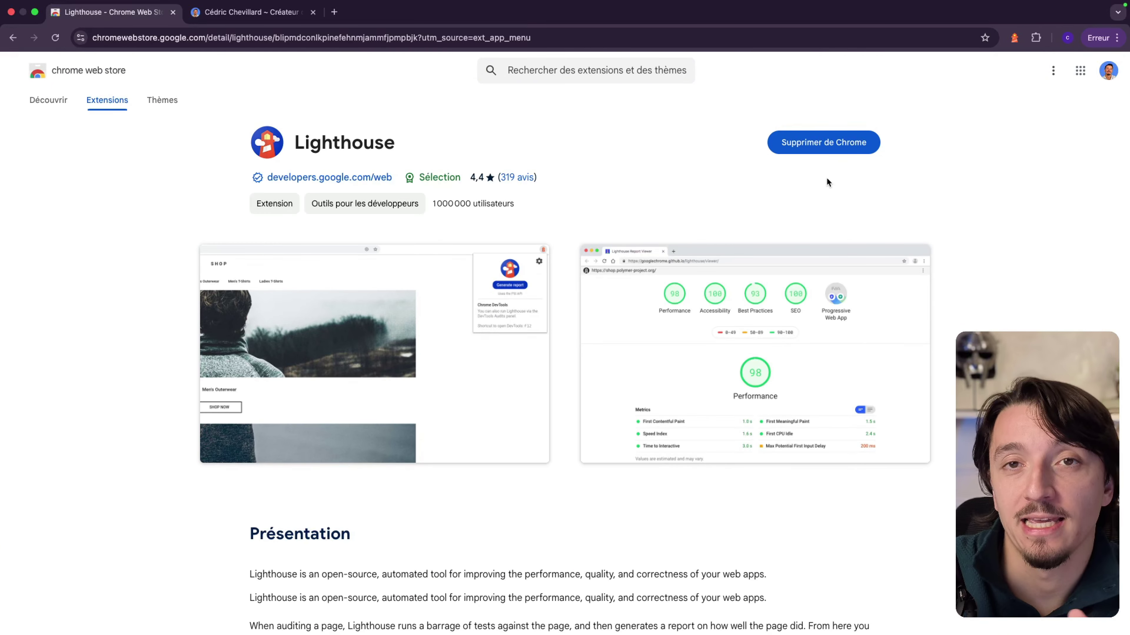
{"action": "left_click", "coordinate": [1014, 38]}
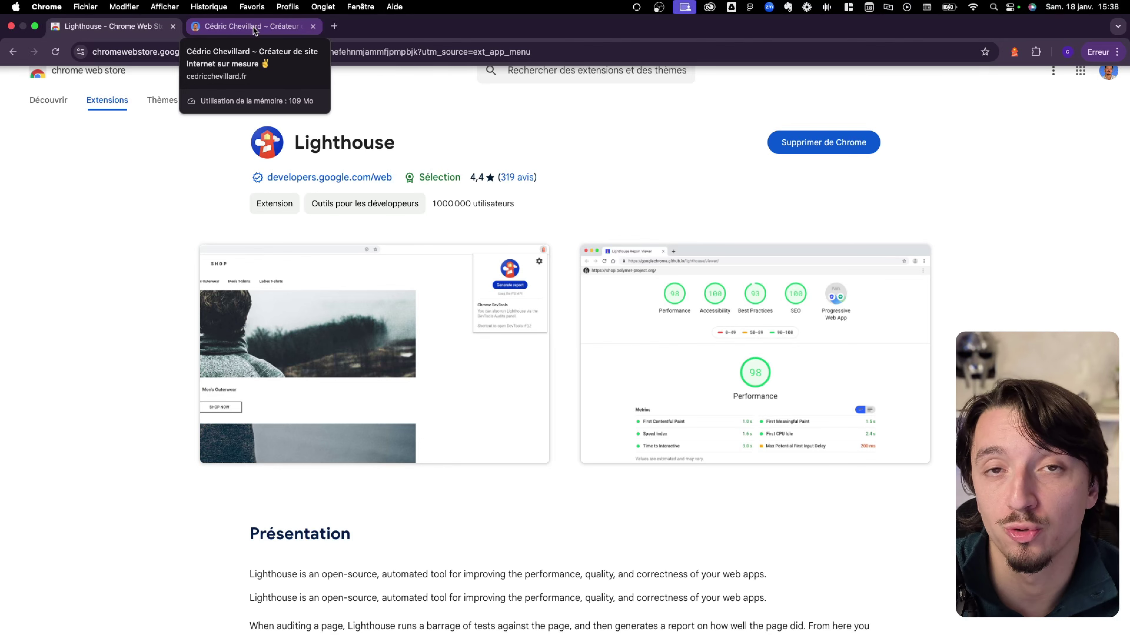
Switch to the website creator's homepage and generate a desktop Lighthouse report for it in PageSpeed Insights.
{"action": "left_click", "coordinate": [255, 28]}
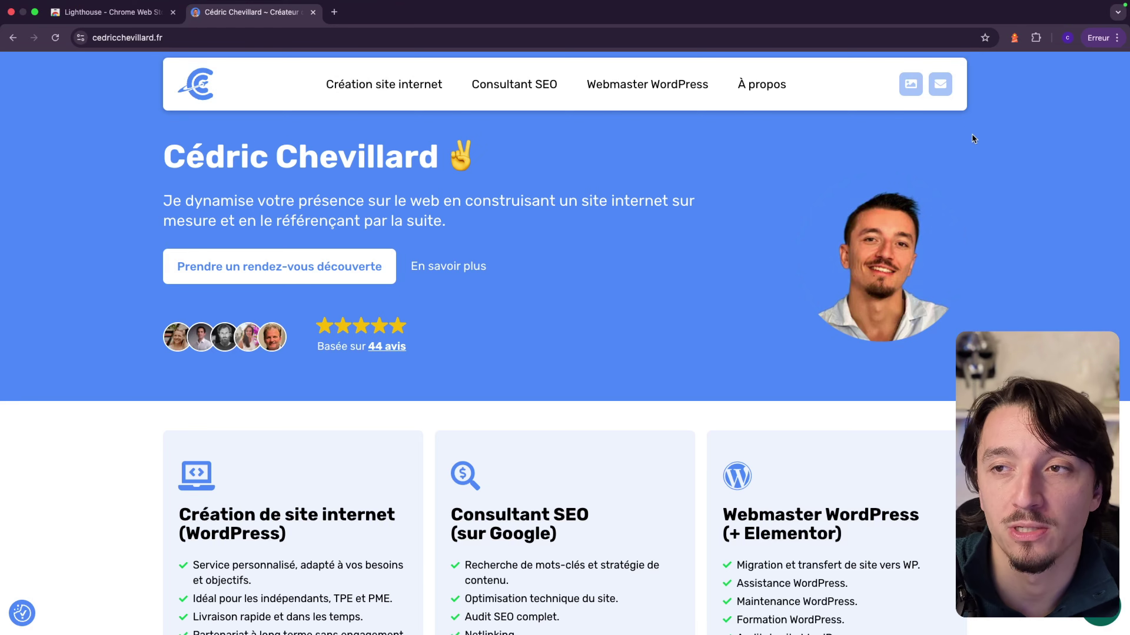
{"action": "left_click", "coordinate": [1014, 39]}
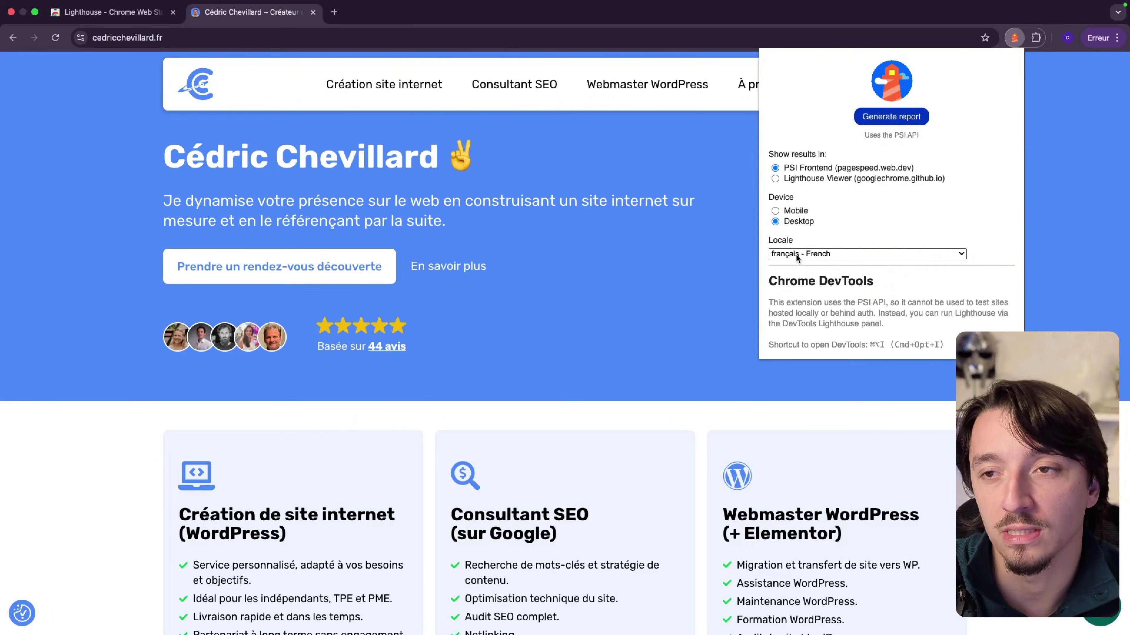
{"action": "left_click", "coordinate": [897, 117]}
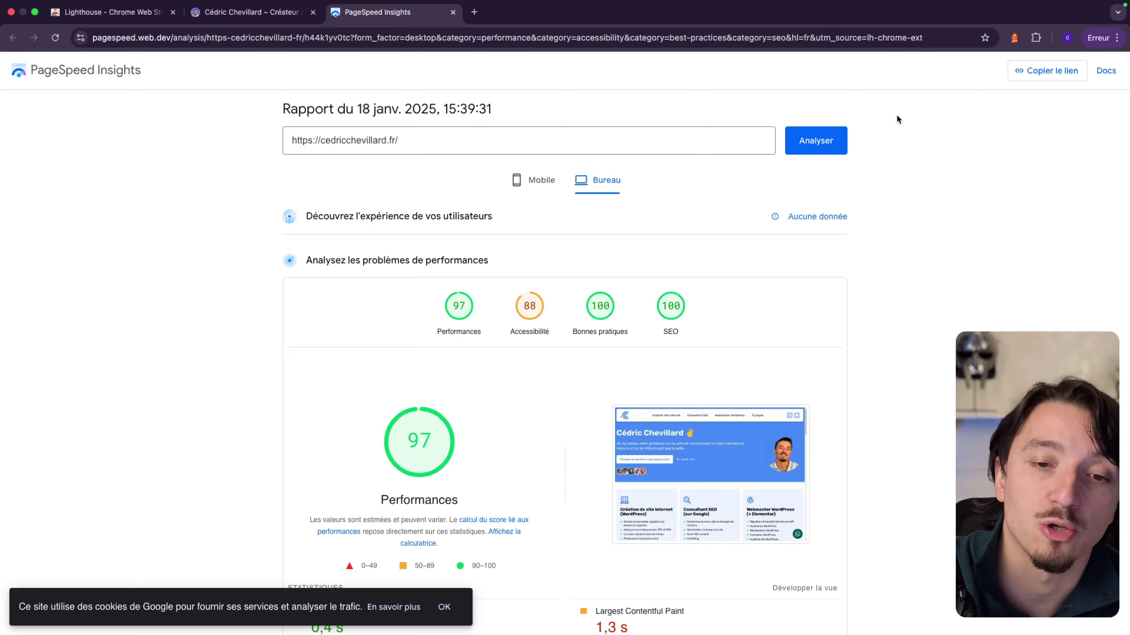
Examine the report's performance statistics, diagnostics and category scores, and view the Lighthouse popup's report options again.
{"action": "scroll", "coordinate": [680, 273], "scroll_direction": "down", "scroll_amount": 5}
{"action": "scroll", "coordinate": [680, 274], "scroll_direction": "down", "scroll_amount": 7}
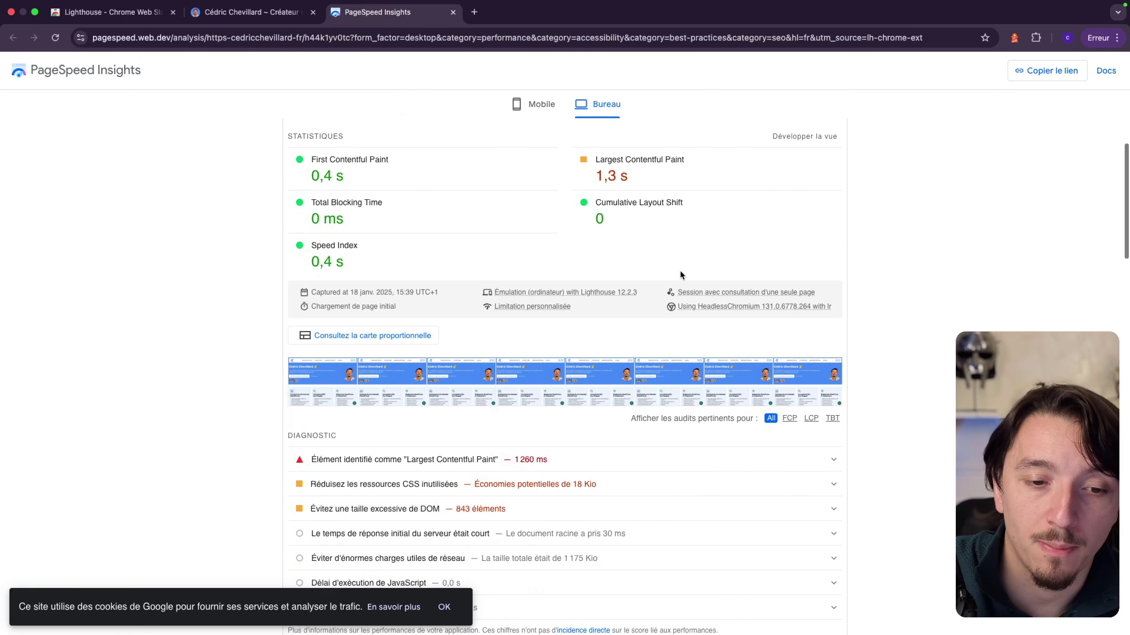
{"action": "scroll", "coordinate": [474, 469], "scroll_direction": "down", "scroll_amount": 2}
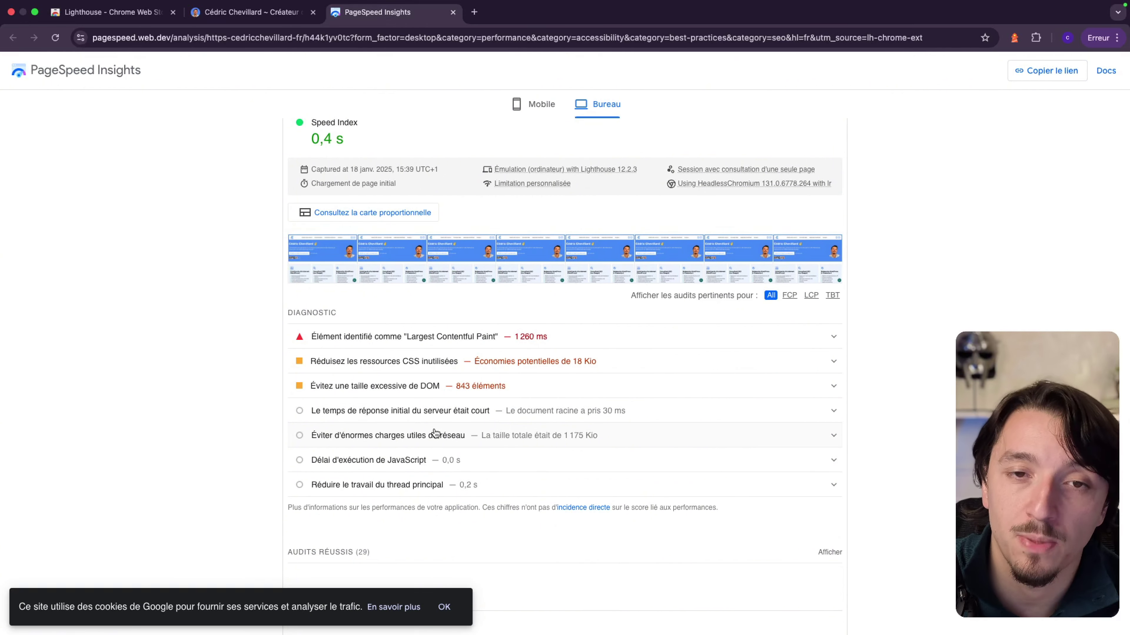
{"action": "scroll", "coordinate": [435, 433], "scroll_direction": "up", "scroll_amount": 8}
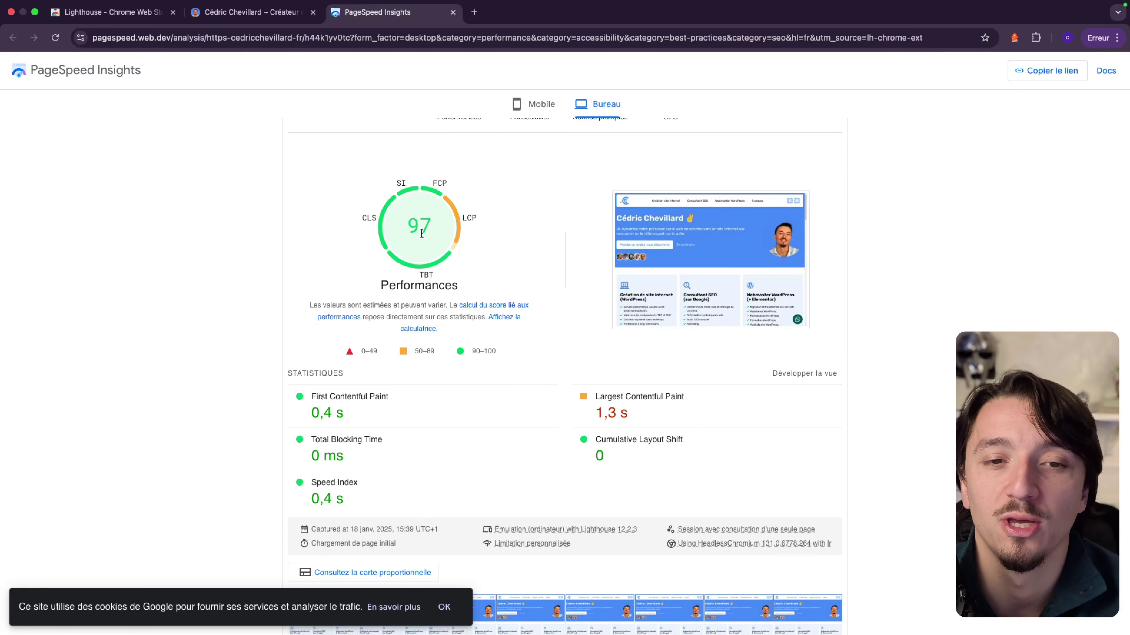
{"action": "scroll", "coordinate": [421, 233], "scroll_direction": "up", "scroll_amount": 5}
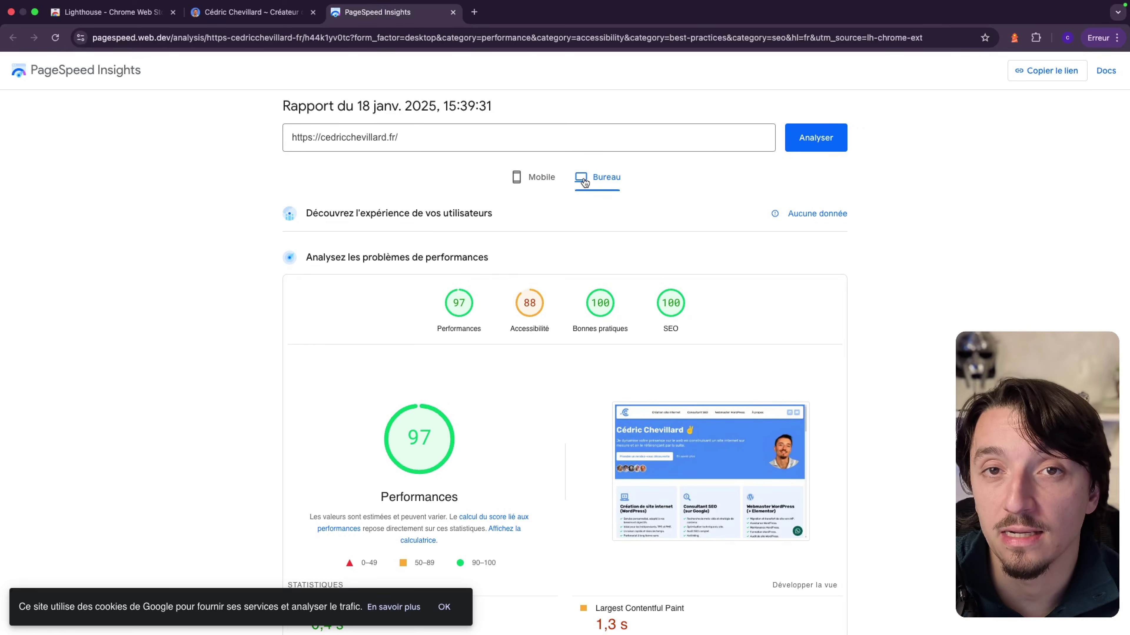
{"action": "left_click", "coordinate": [1012, 38]}
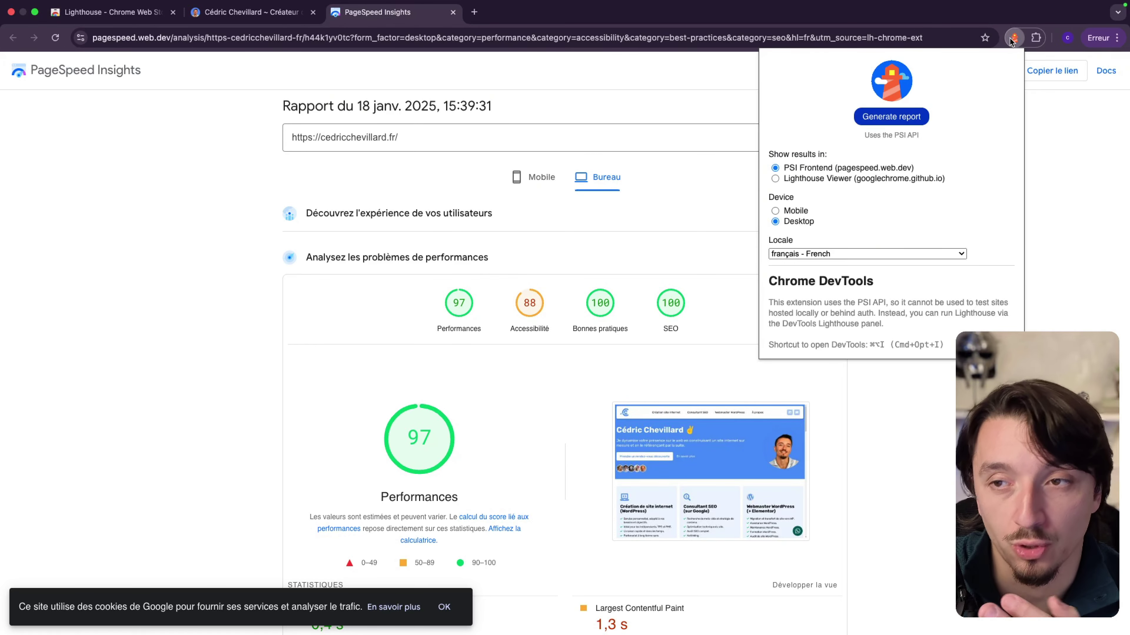
{"action": "left_click", "coordinate": [236, 269]}
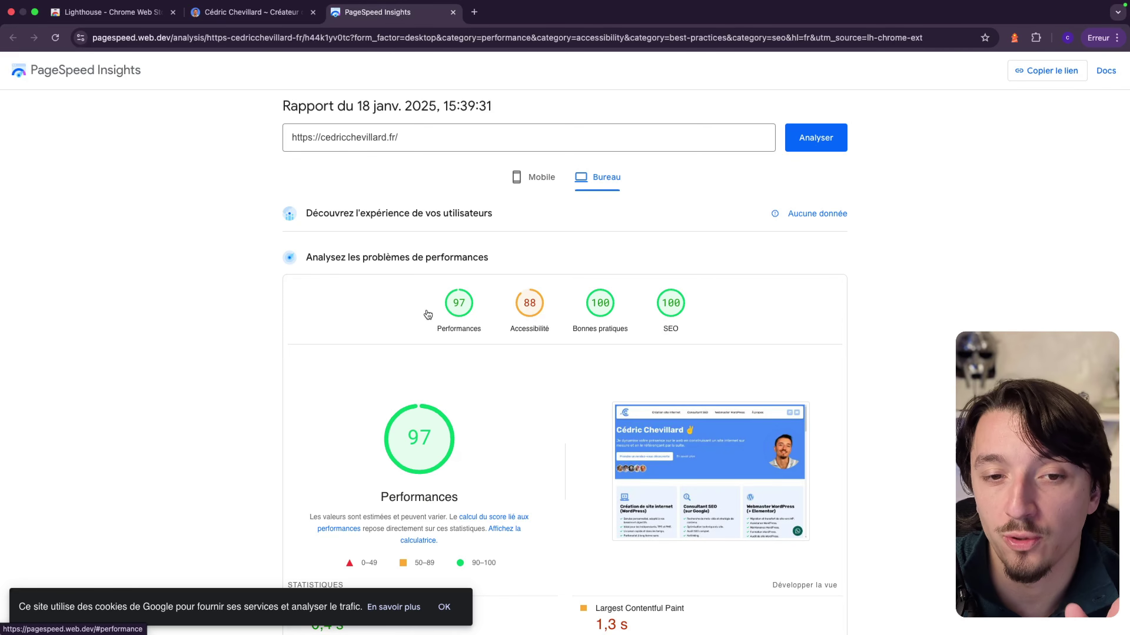
Compare the homepage's PageSpeed Insights report, including its analysed URL field, with the report options in the Lighthouse popup.
{"action": "scroll", "coordinate": [427, 315], "scroll_direction": "down", "scroll_amount": 1}
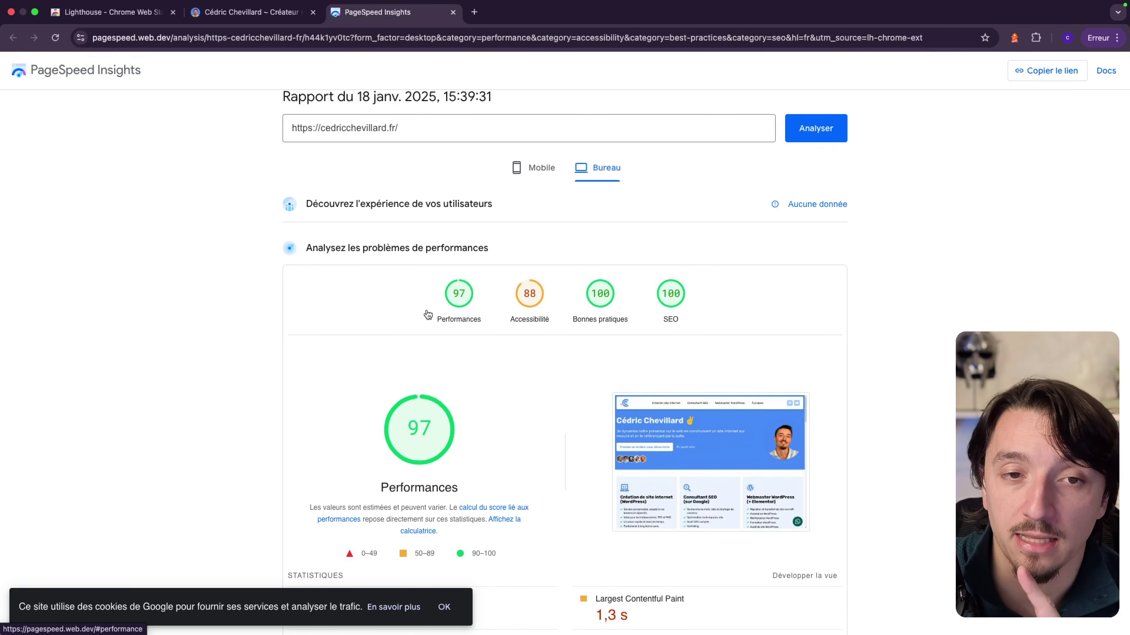
{"action": "left_click", "coordinate": [251, 12]}
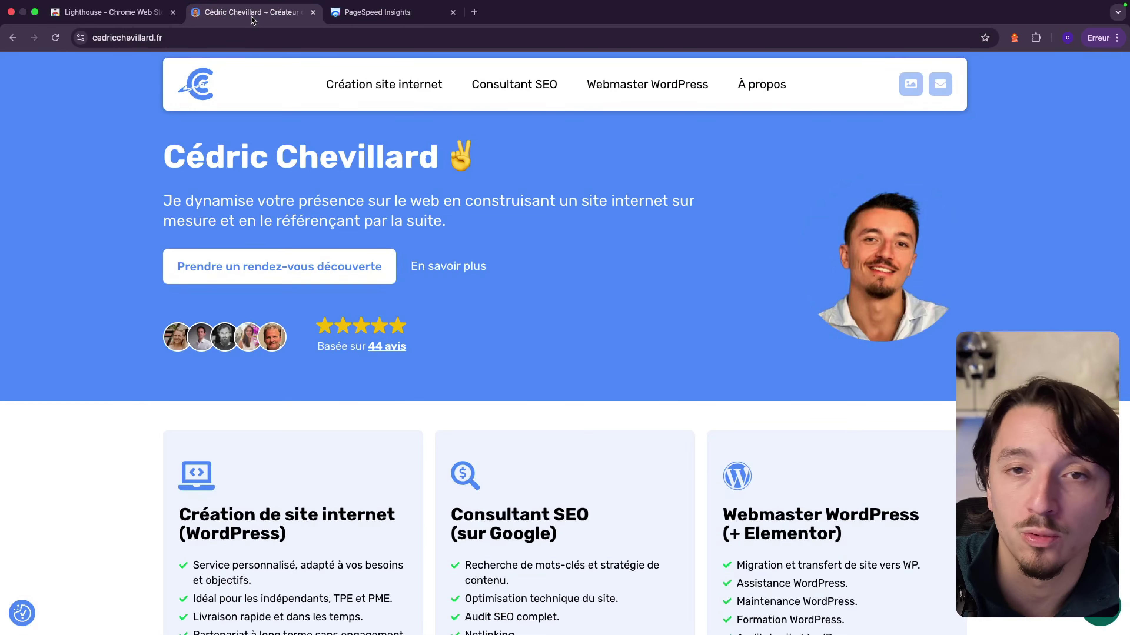
{"action": "left_click", "coordinate": [1013, 38]}
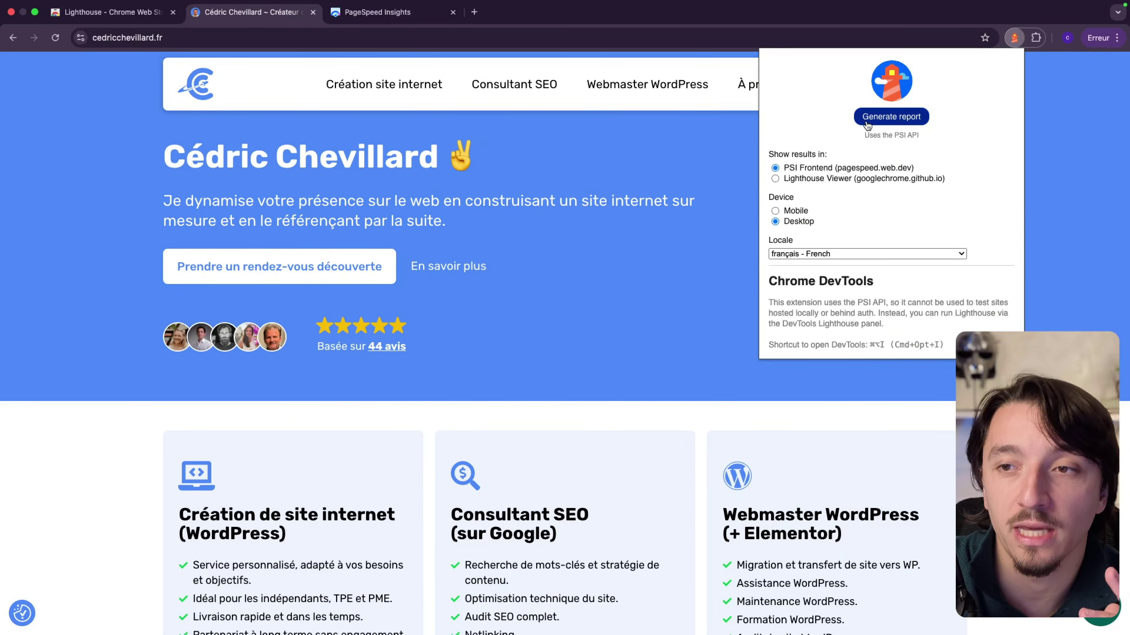
{"action": "left_click", "coordinate": [383, 17]}
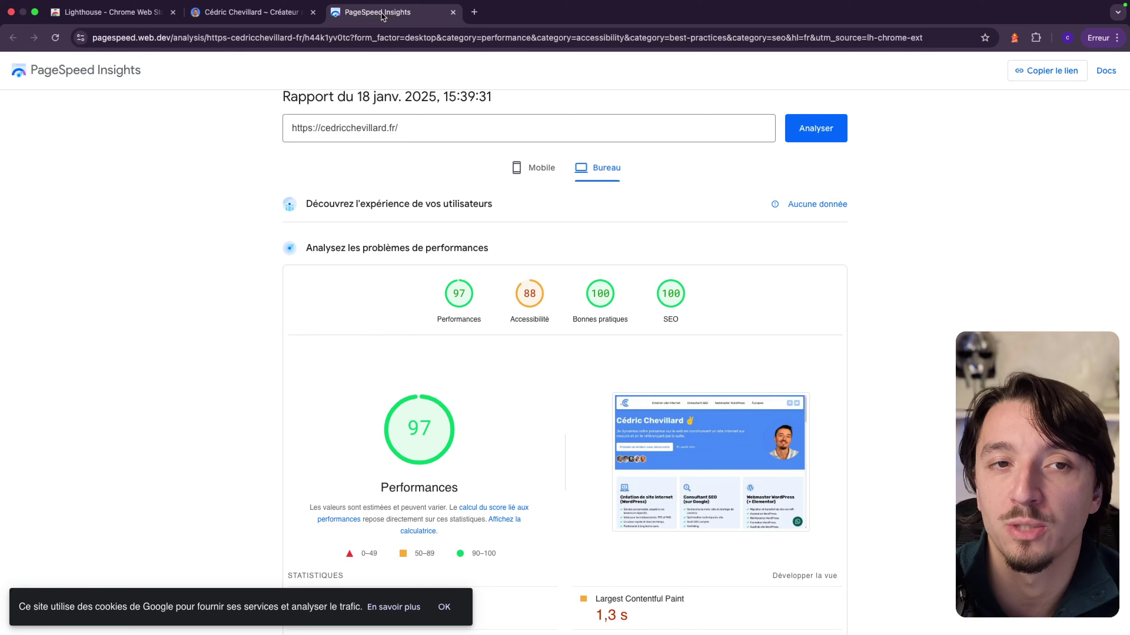
{"action": "left_click", "coordinate": [363, 128]}
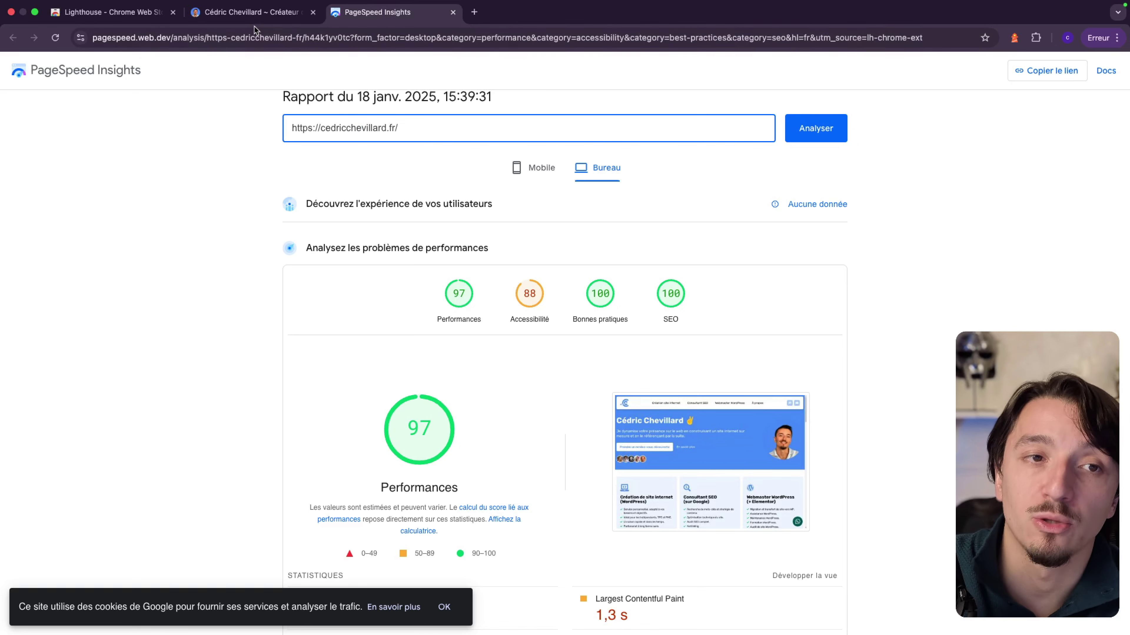
{"action": "left_click", "coordinate": [238, 13]}
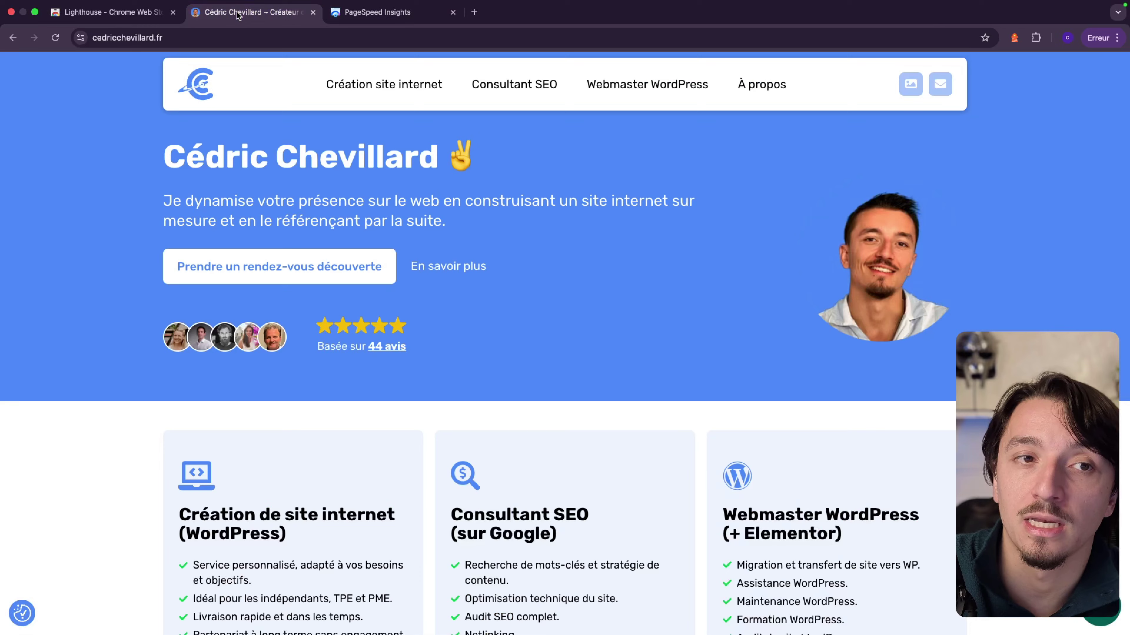
{"action": "left_click", "coordinate": [381, 22]}
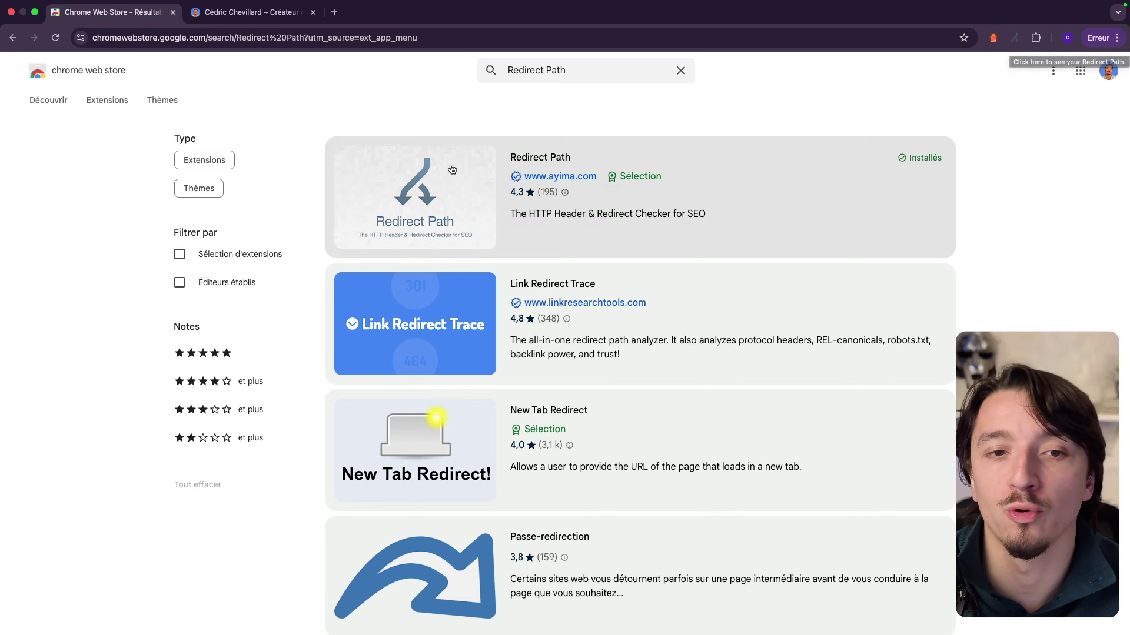
{"action": "key", "text": "ctrl+Tab"}
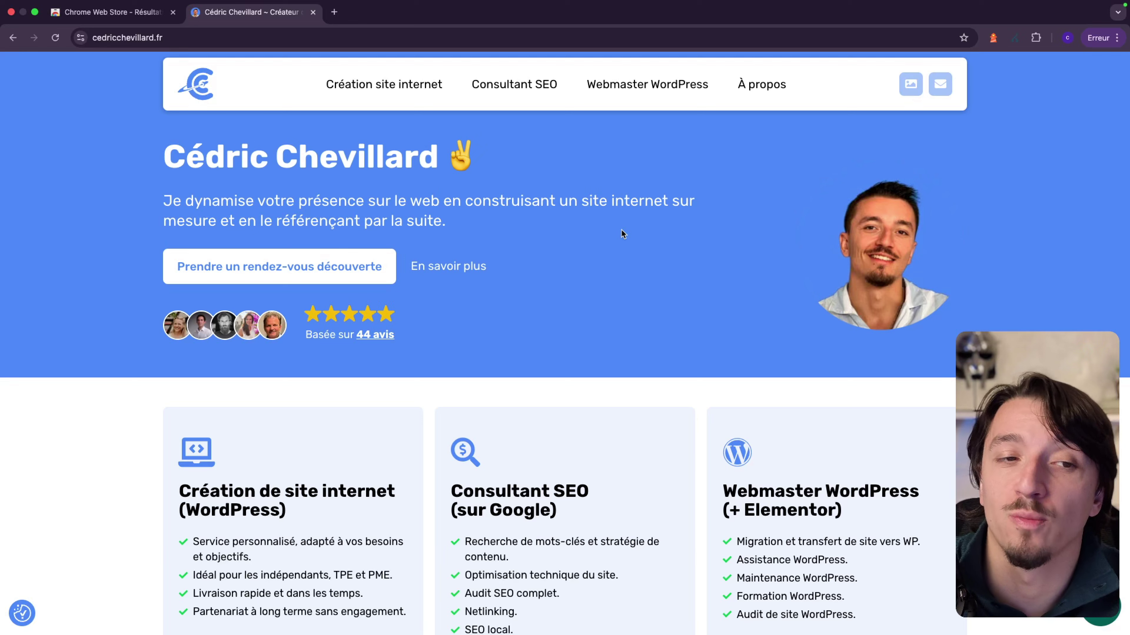
{"action": "left_click", "coordinate": [1016, 39]}
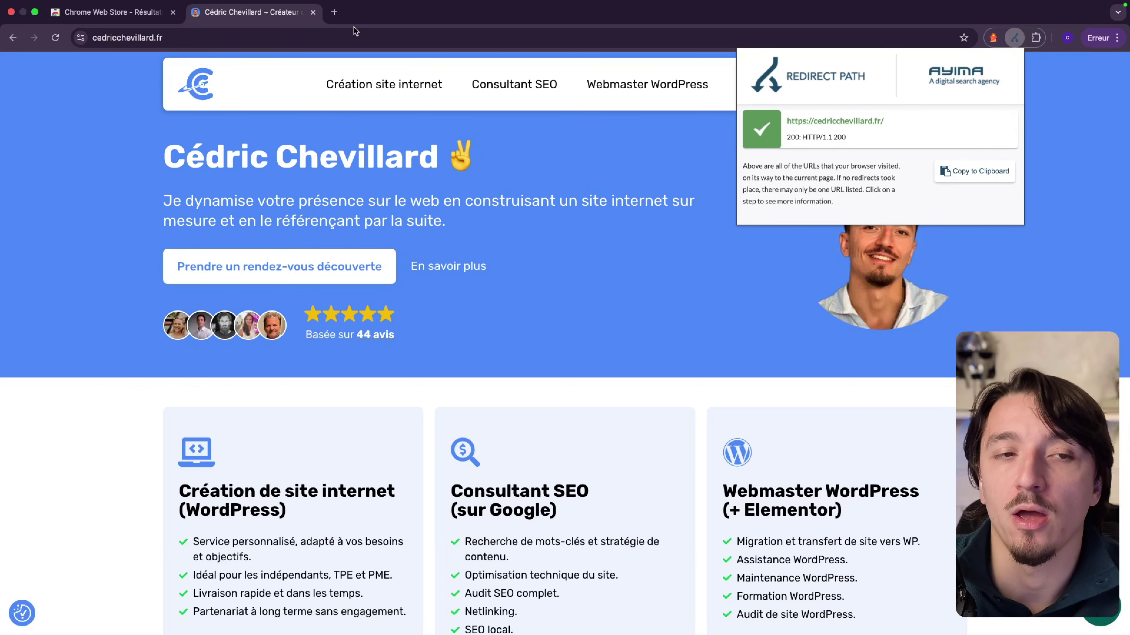
{"action": "left_click", "coordinate": [116, 38]}
{"action": "left_click", "coordinate": [117, 39]}
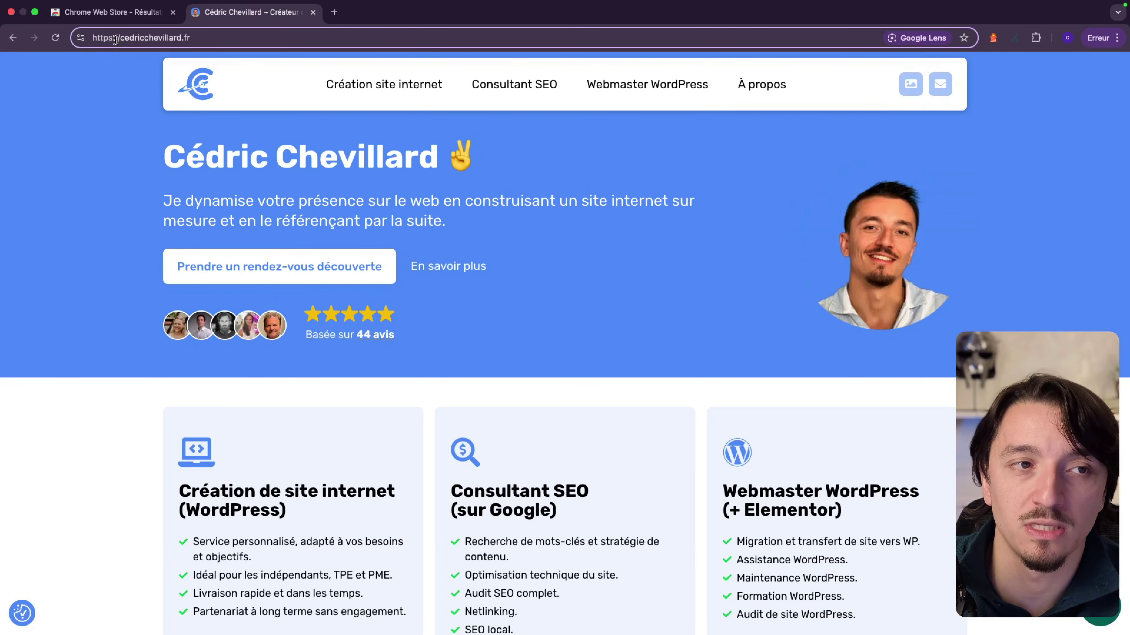
{"action": "type", "text": "www."}
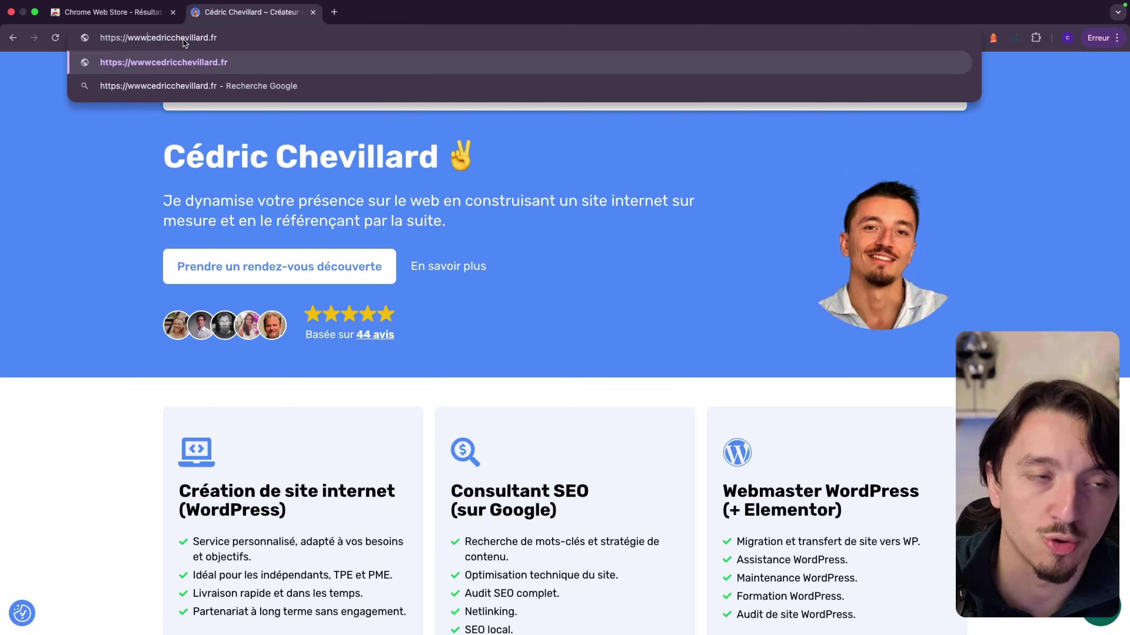
{"action": "key", "text": "Return"}
{"action": "left_click", "coordinate": [184, 41]}
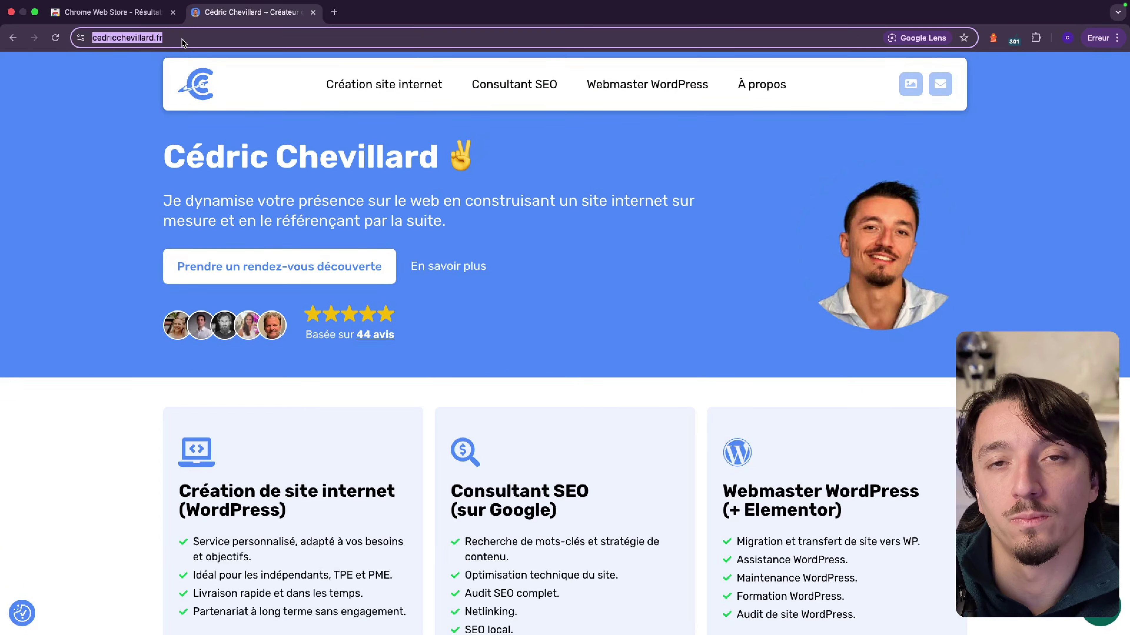
{"action": "left_click", "coordinate": [183, 41]}
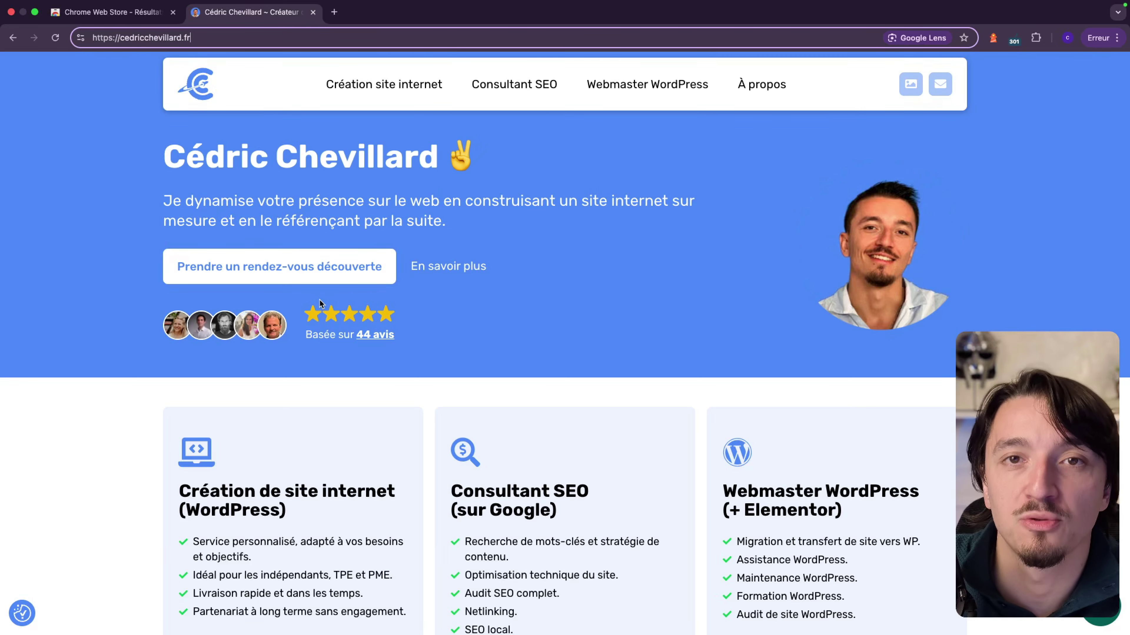
{"action": "left_click", "coordinate": [121, 40]}
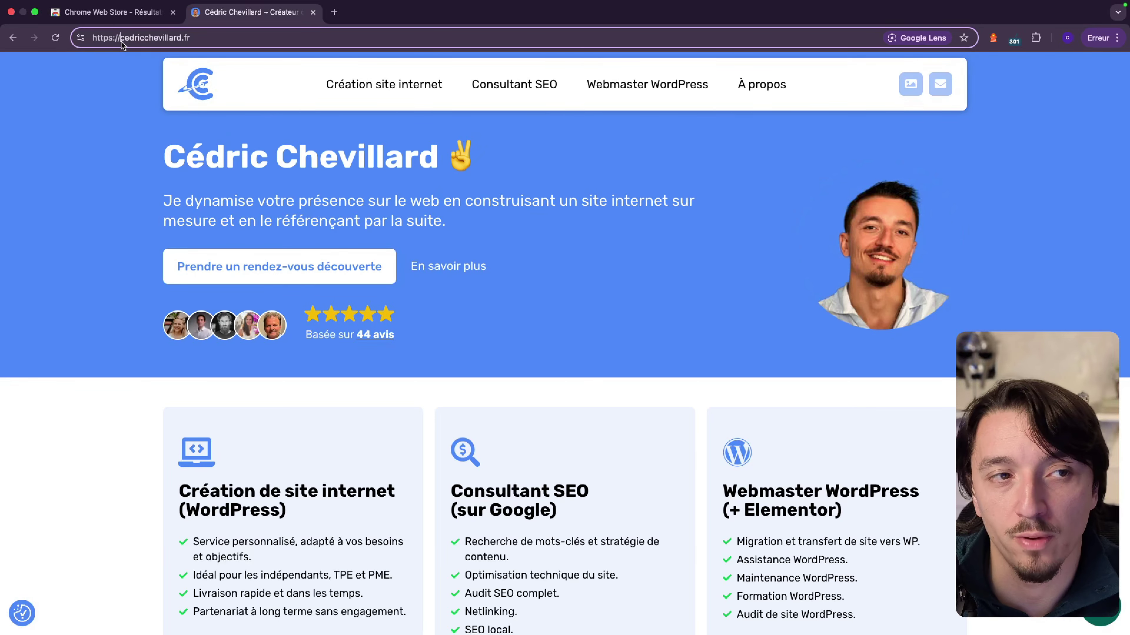
{"action": "double_click", "coordinate": [122, 43]}
{"action": "left_click", "coordinate": [122, 43]}
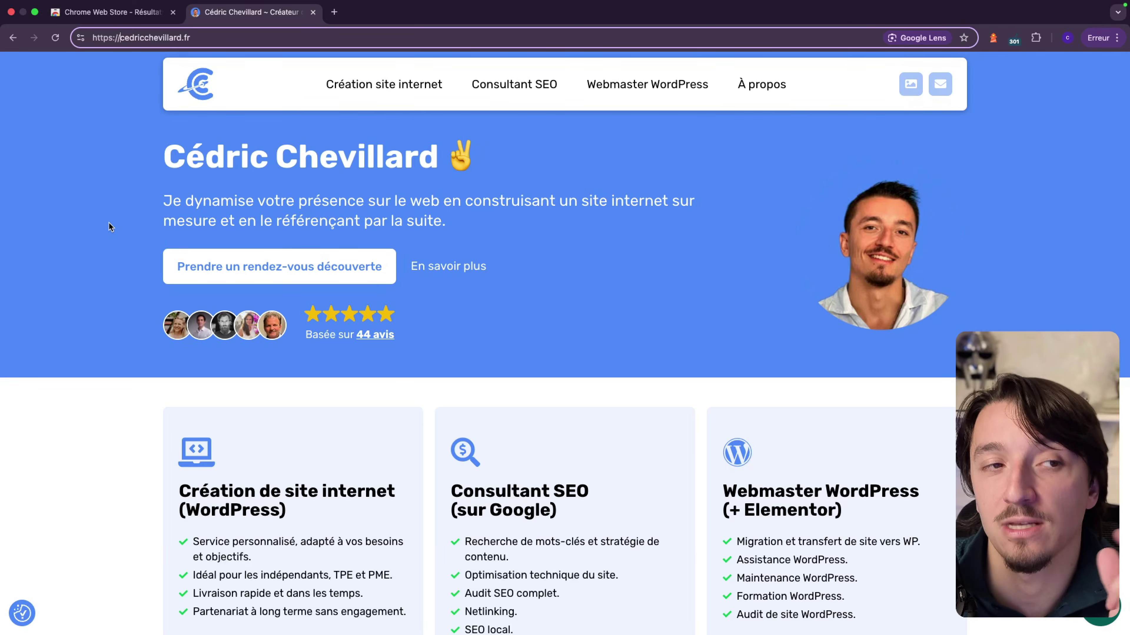
{"action": "left_click", "coordinate": [640, 268]}
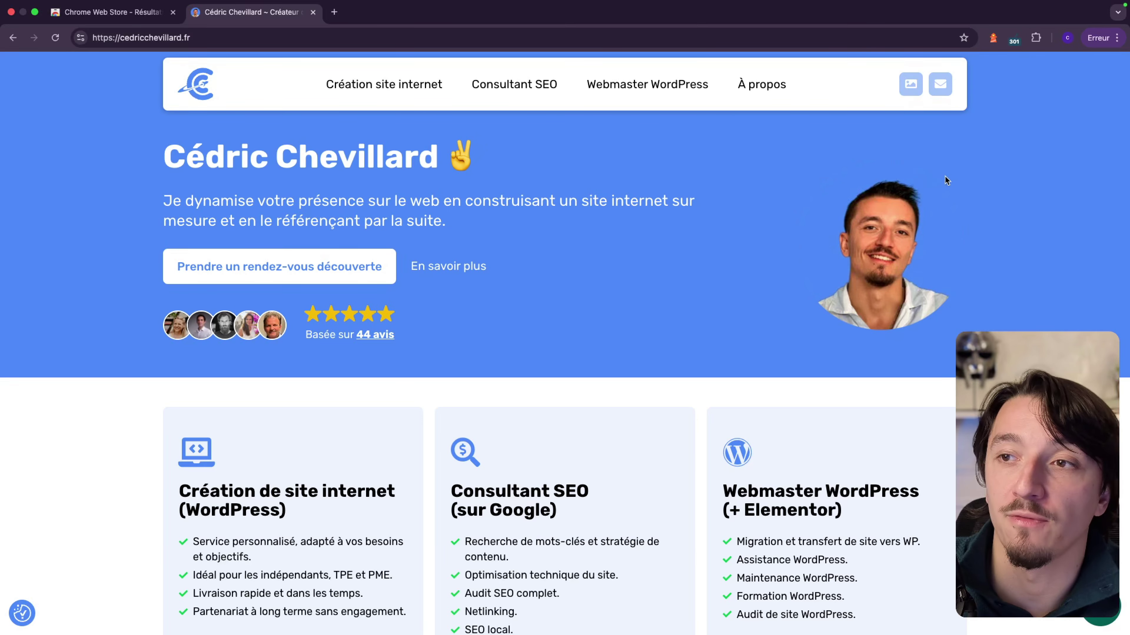
{"action": "left_click", "coordinate": [1015, 41]}
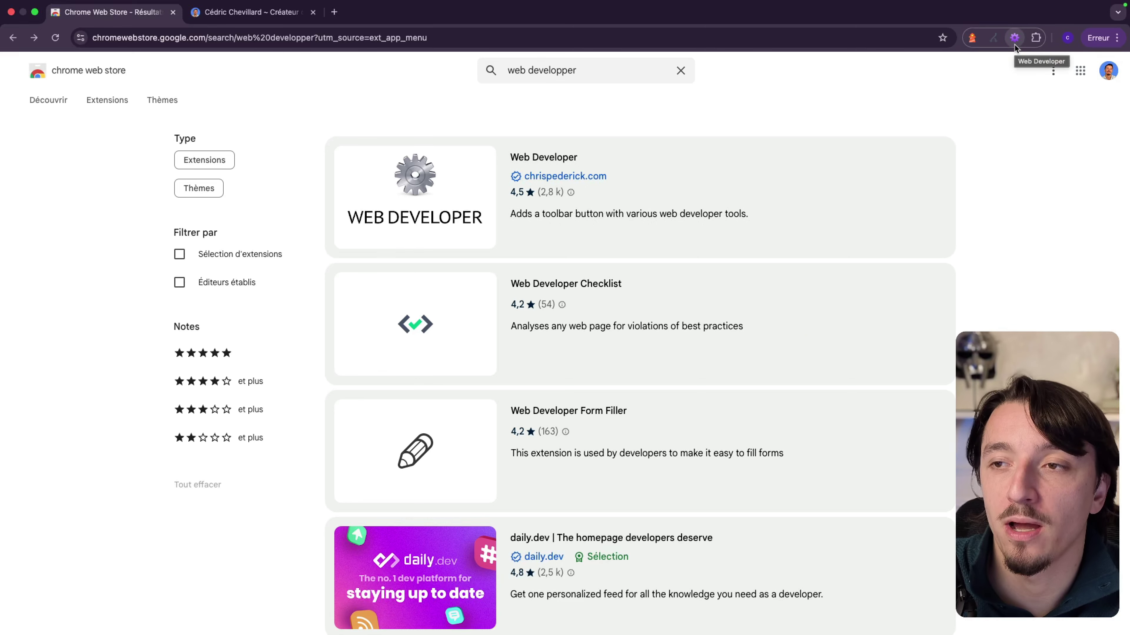
Use the Web Developer extension to display link details on the website creator's homepage.
{"action": "left_click", "coordinate": [272, 16]}
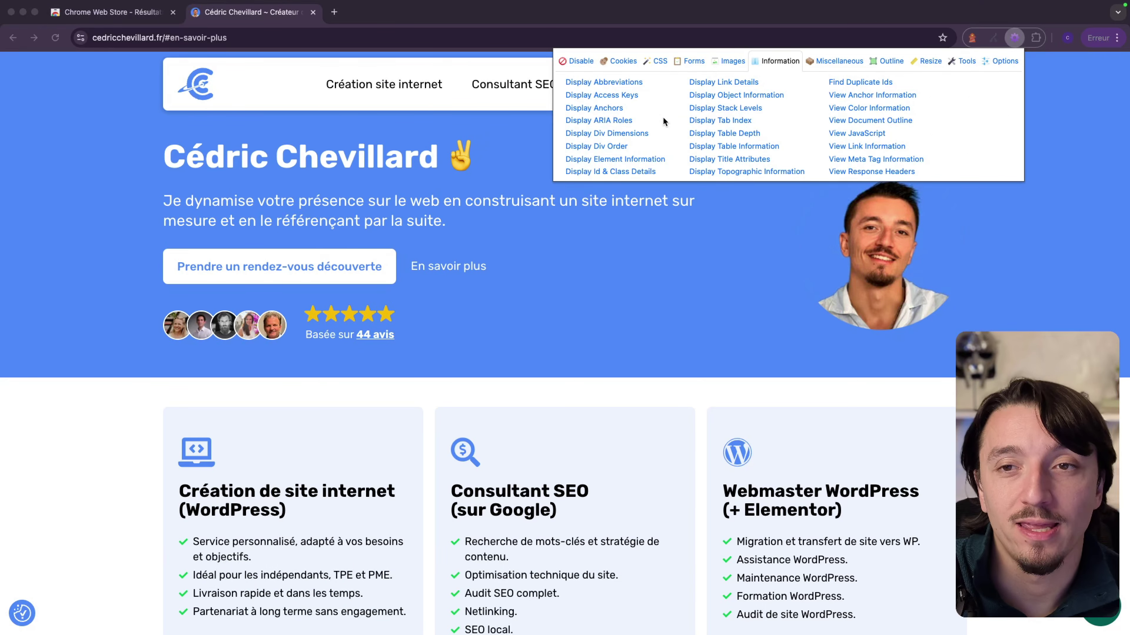
{"action": "left_click", "coordinate": [715, 83]}
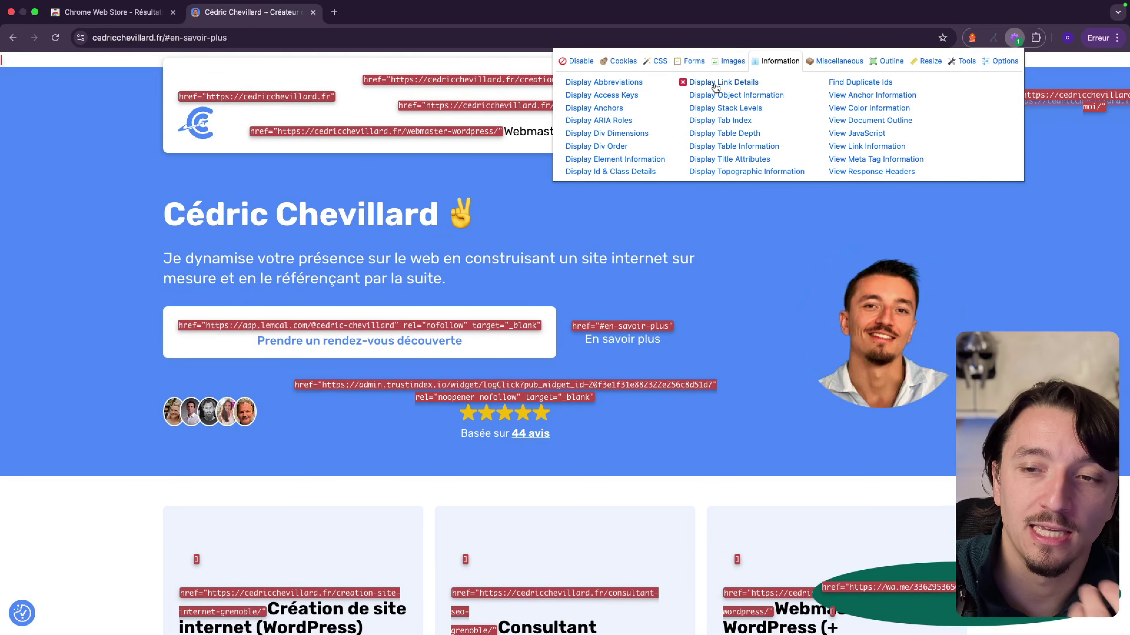
{"action": "left_click", "coordinate": [1014, 39]}
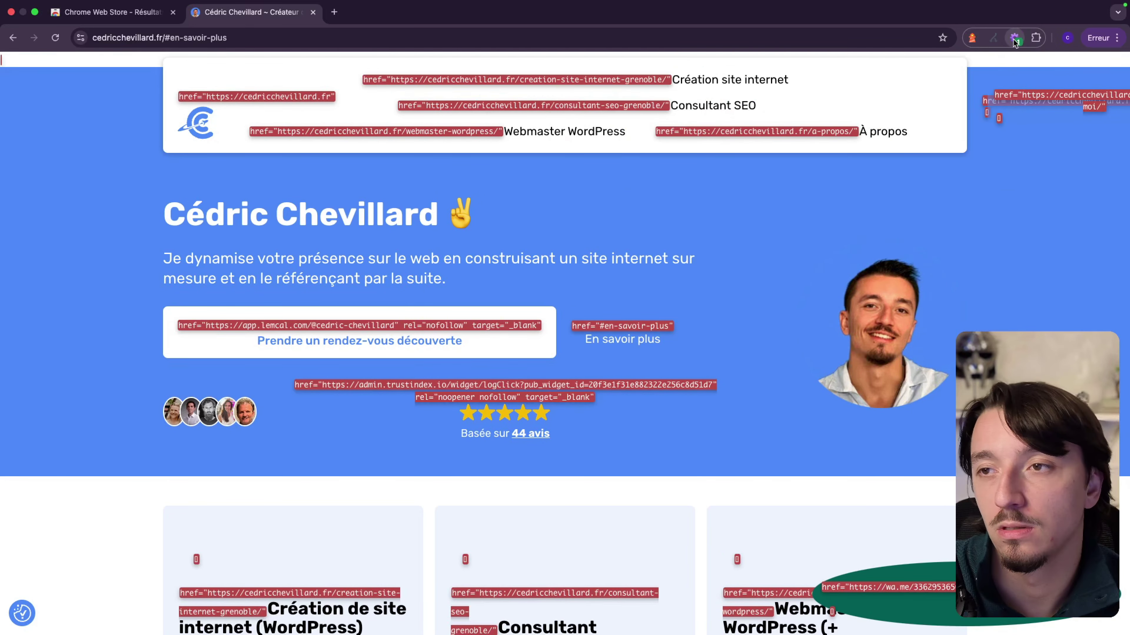
Examine the homepage's link annotations and test the "Prendre un rendez-vous découverte" link, closing the booking page it opens.
{"action": "scroll", "coordinate": [762, 290], "scroll_direction": "down", "scroll_amount": 1}
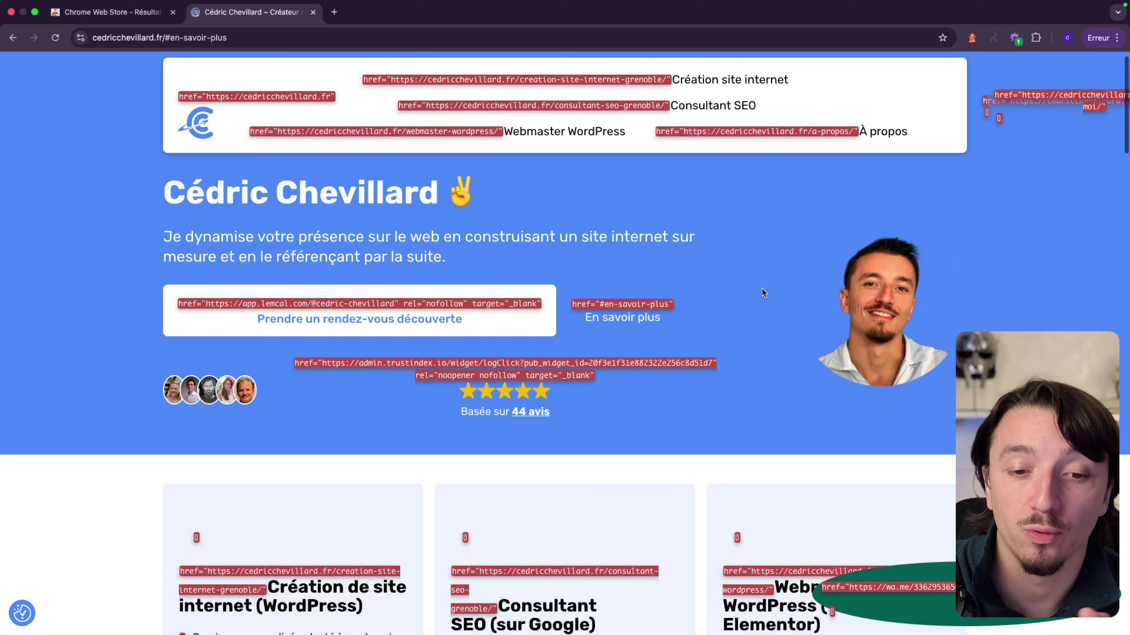
{"action": "scroll", "coordinate": [762, 292], "scroll_direction": "up", "scroll_amount": 1}
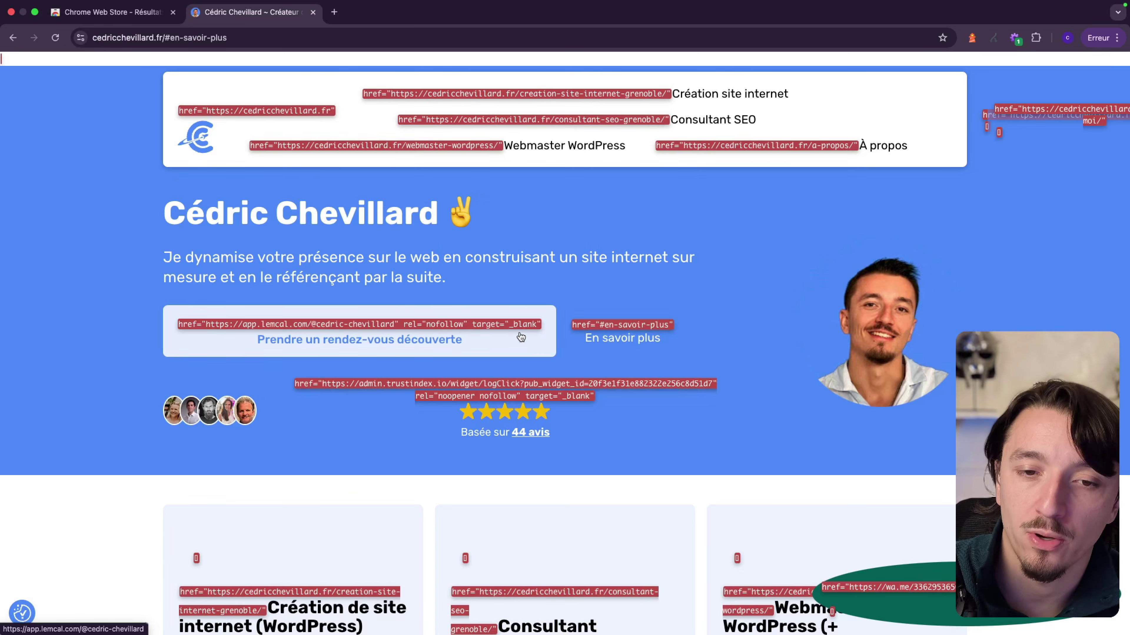
{"action": "left_click", "coordinate": [498, 342]}
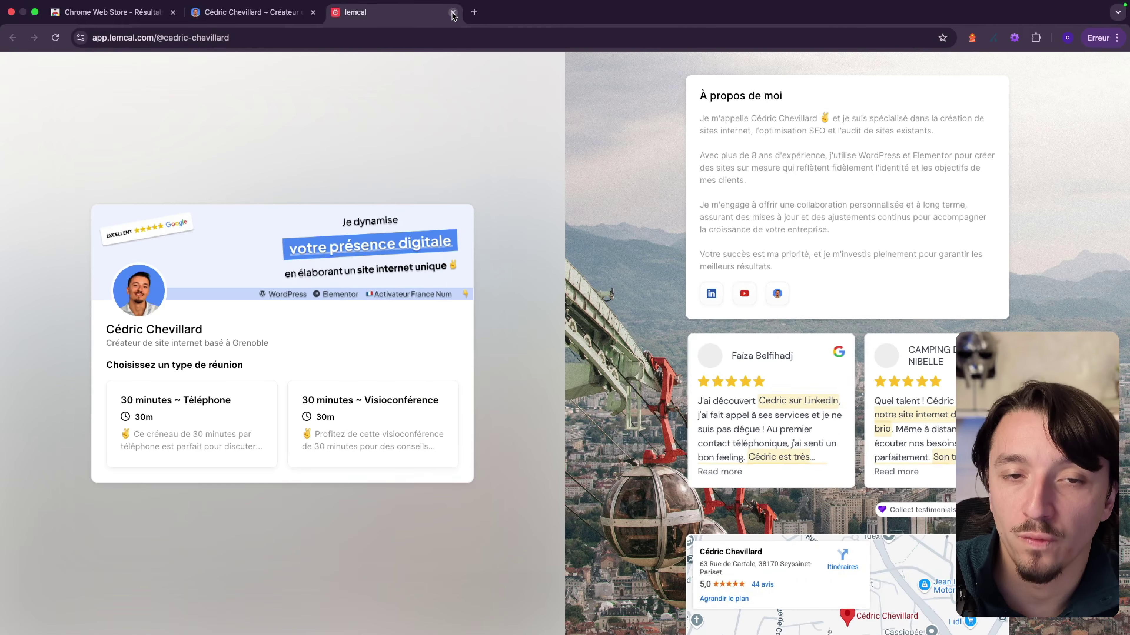
{"action": "left_click", "coordinate": [453, 14]}
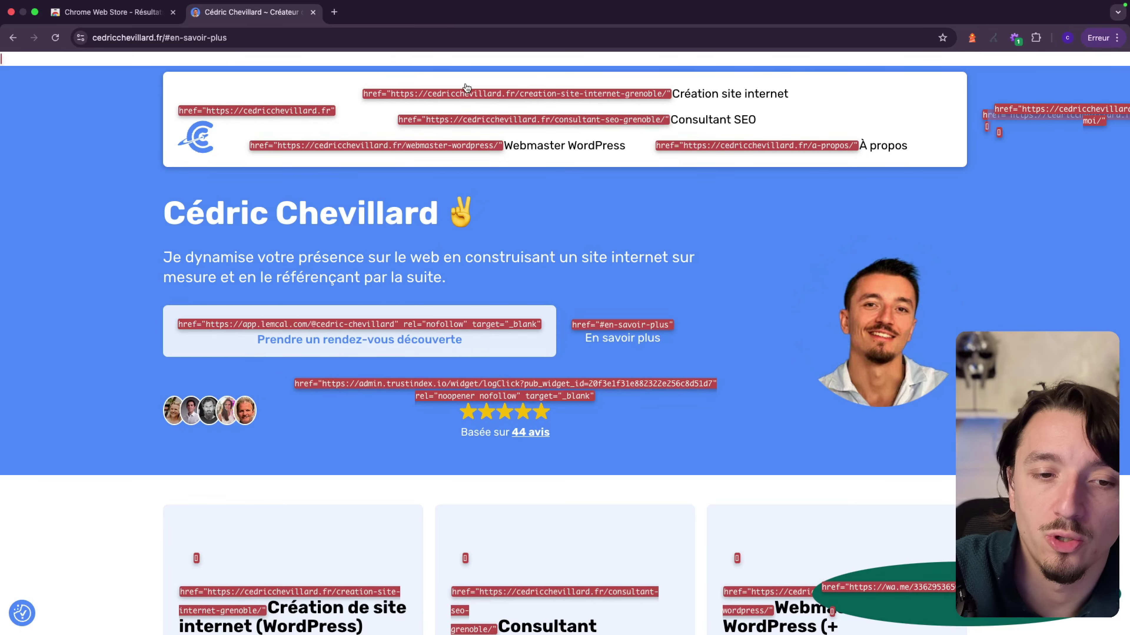
Follow the "En savoir plus" anchor link on the homepage twice, returning to the page's beginning each time.
{"action": "scroll", "coordinate": [588, 250], "scroll_direction": "down", "scroll_amount": 3}
{"action": "scroll", "coordinate": [587, 250], "scroll_direction": "up", "scroll_amount": 2}
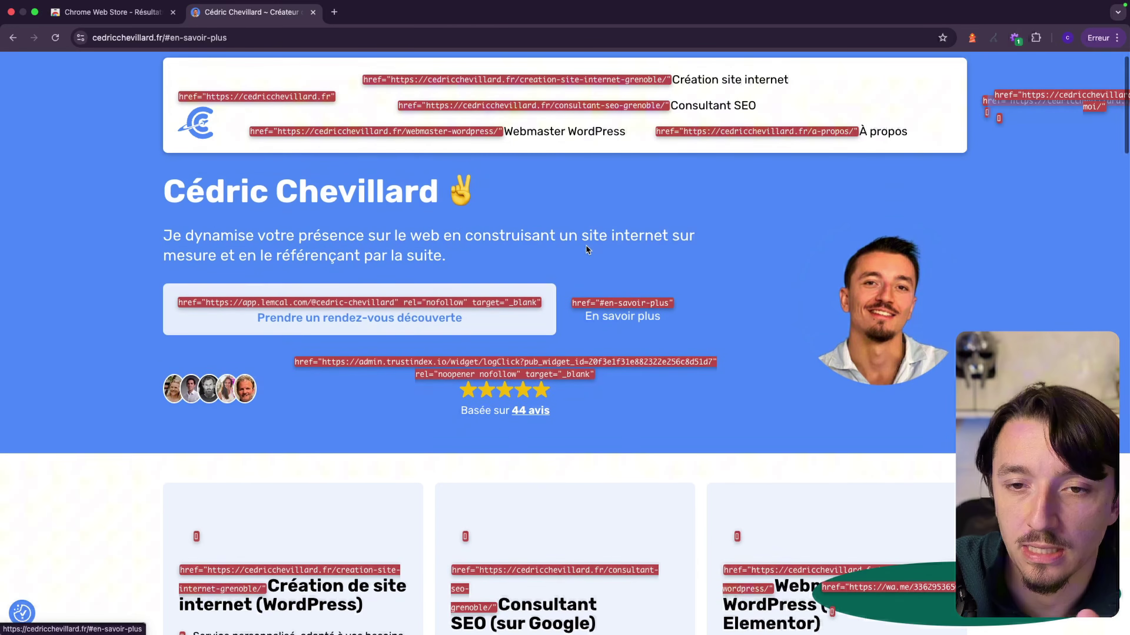
{"action": "left_click", "coordinate": [603, 316]}
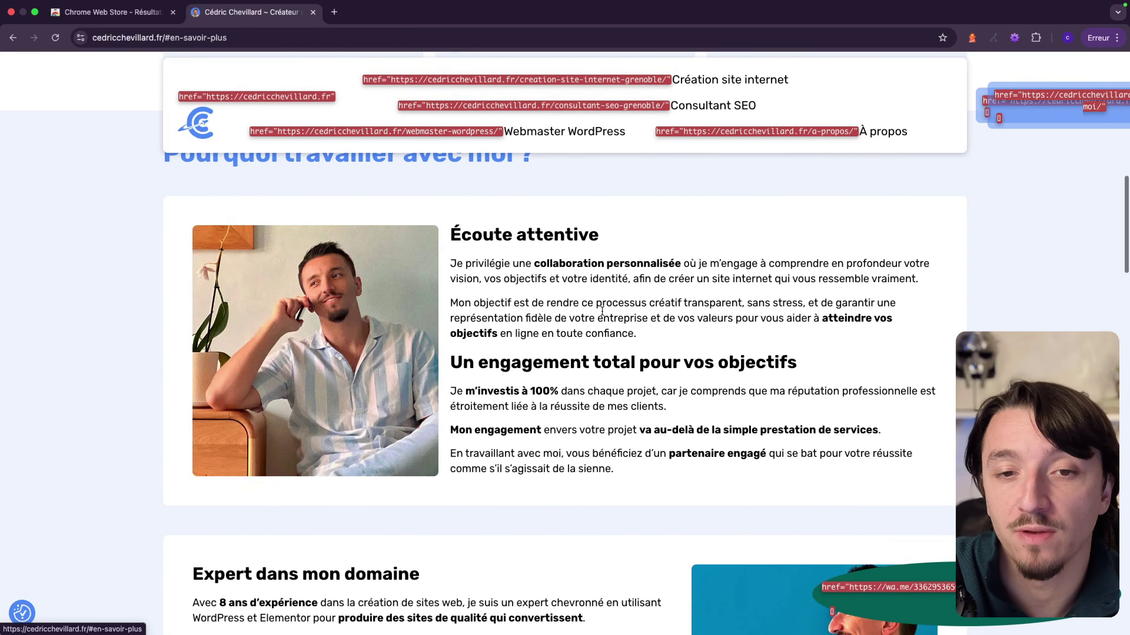
{"action": "scroll", "coordinate": [602, 311], "scroll_direction": "up", "scroll_amount": 10}
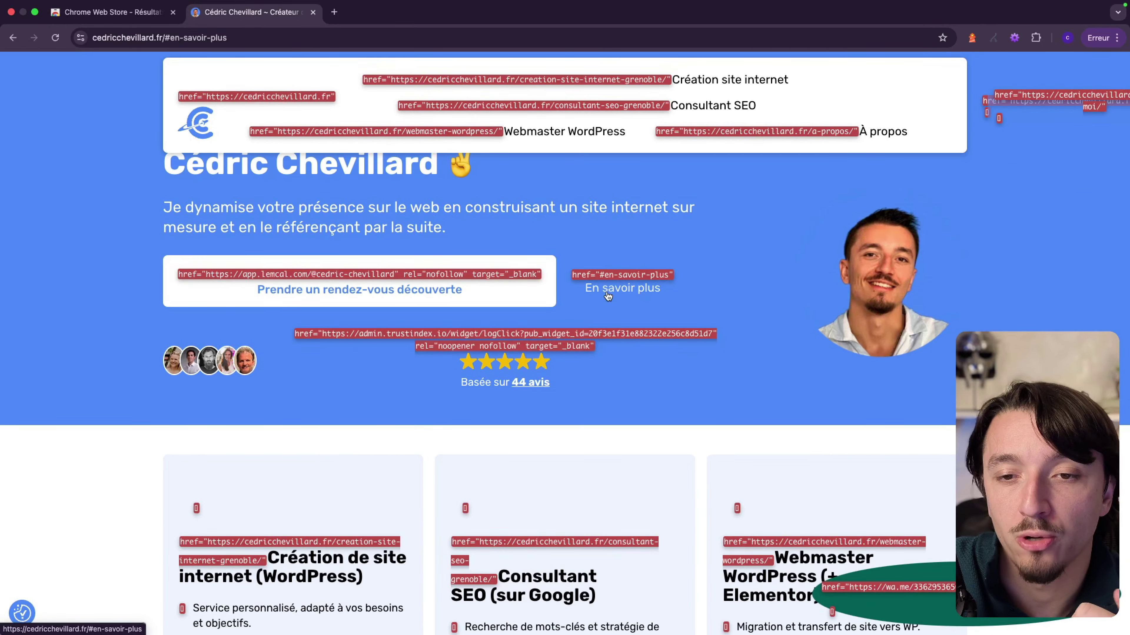
{"action": "left_click", "coordinate": [607, 293]}
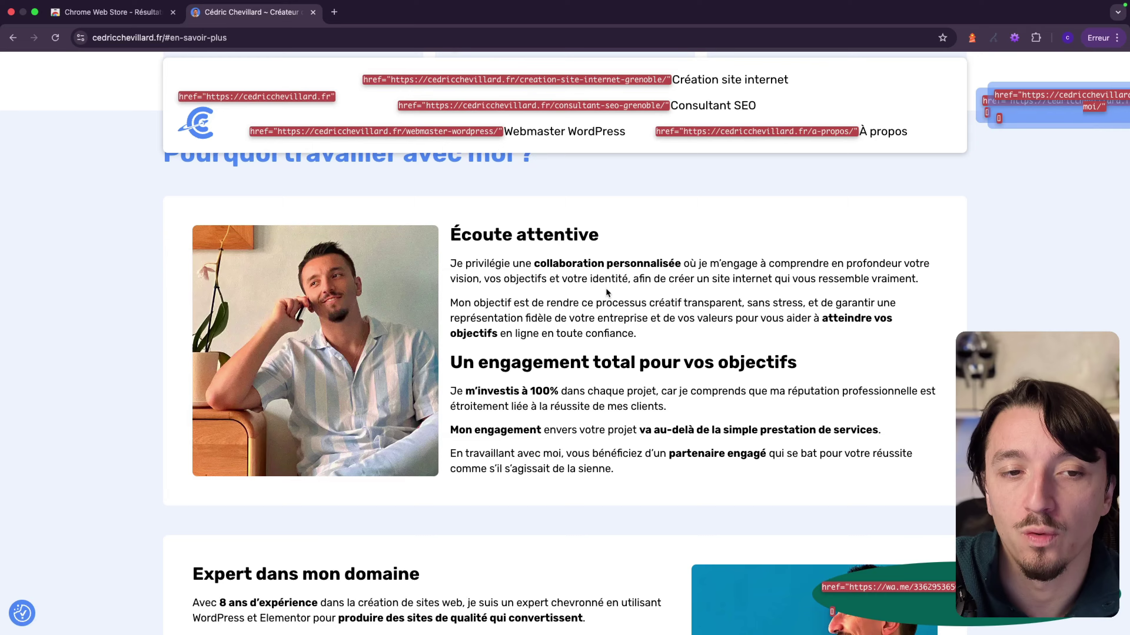
{"action": "scroll", "coordinate": [605, 288], "scroll_direction": "up", "scroll_amount": 10}
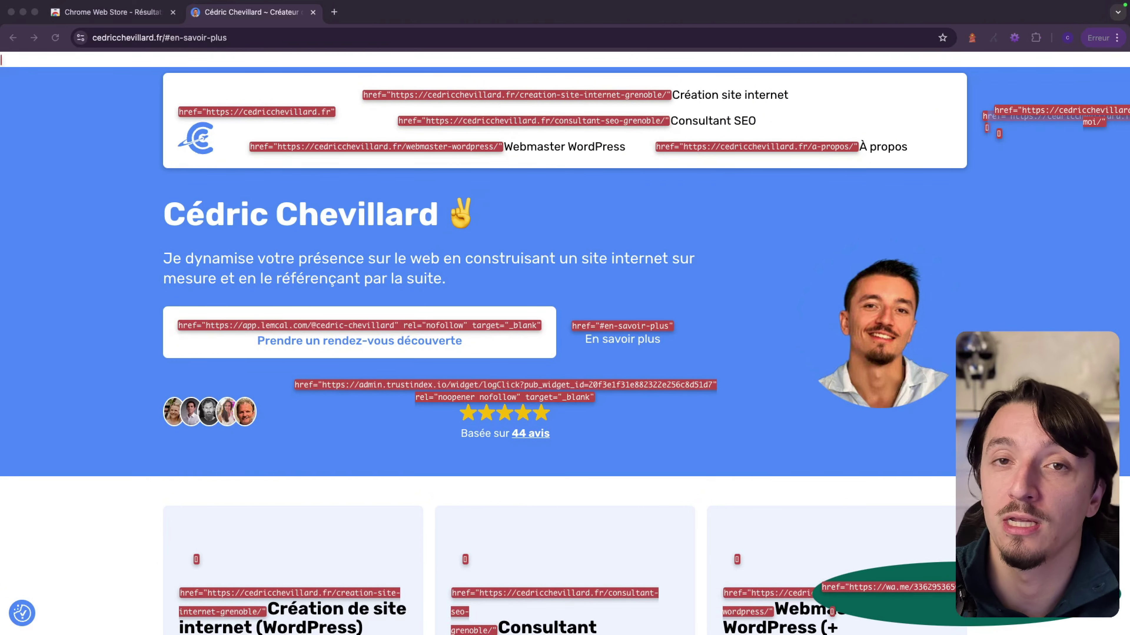
Go over the Check My Links result in the Chrome Web Store and run the extension on the website creator's homepage.
{"action": "key", "text": "ctrl+shift+Tab"}
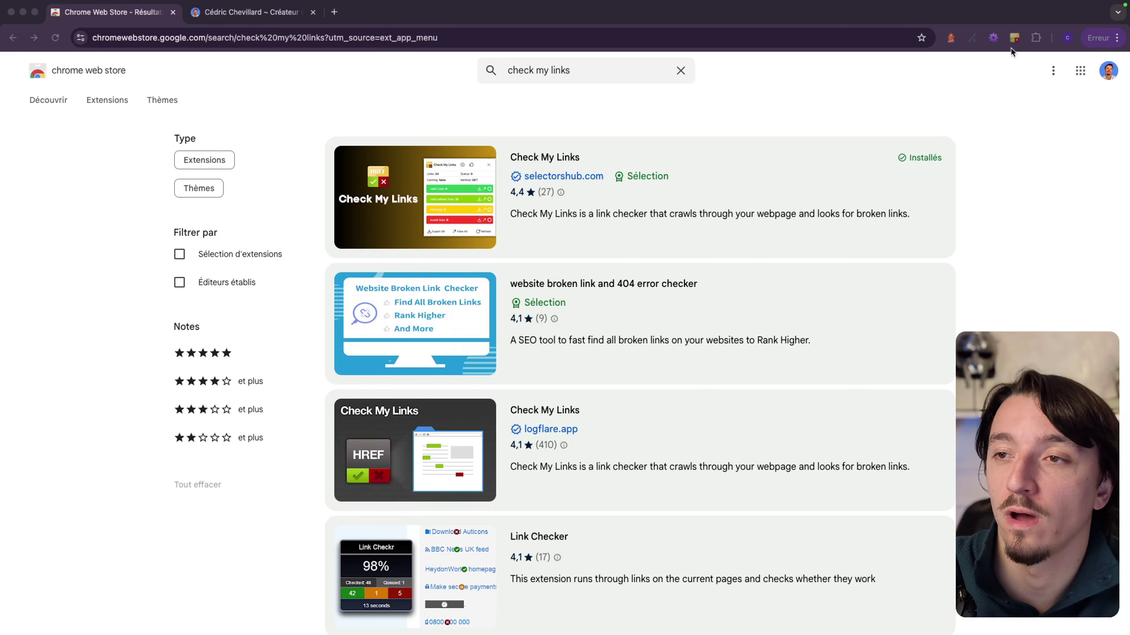
{"action": "left_click", "coordinate": [1011, 51]}
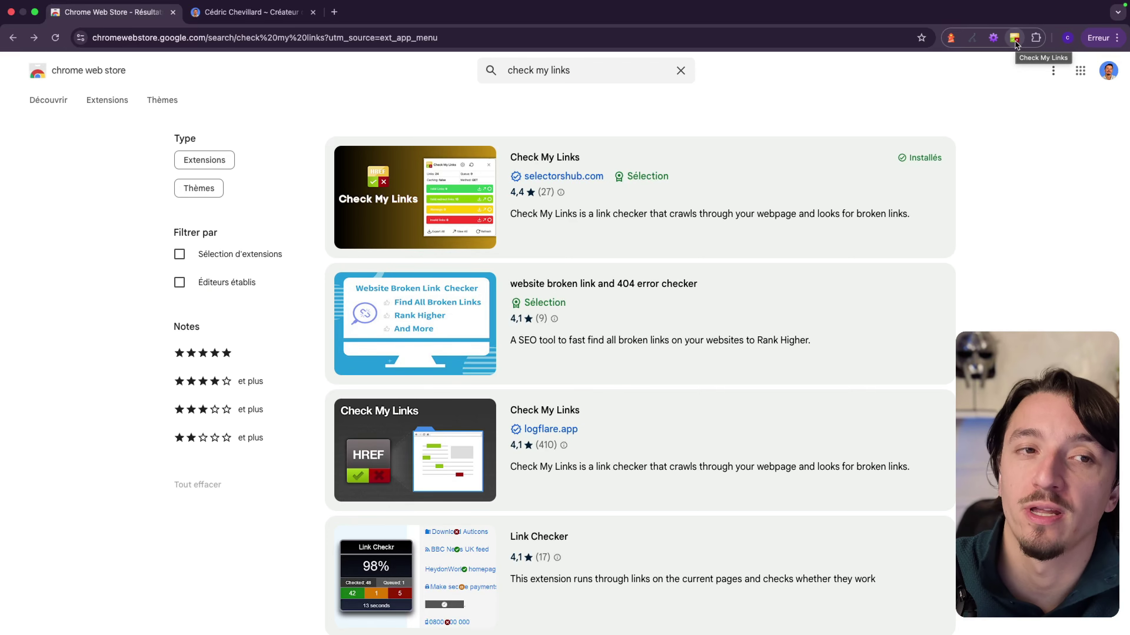
{"action": "key", "text": "ctrl+Tab"}
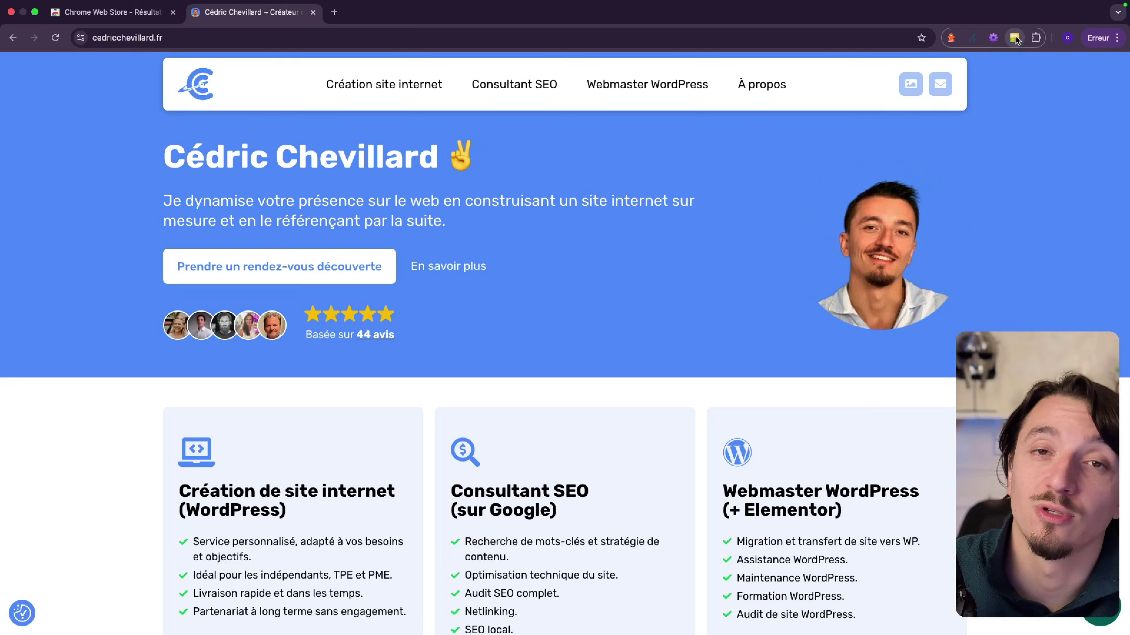
{"action": "left_click", "coordinate": [1014, 38]}
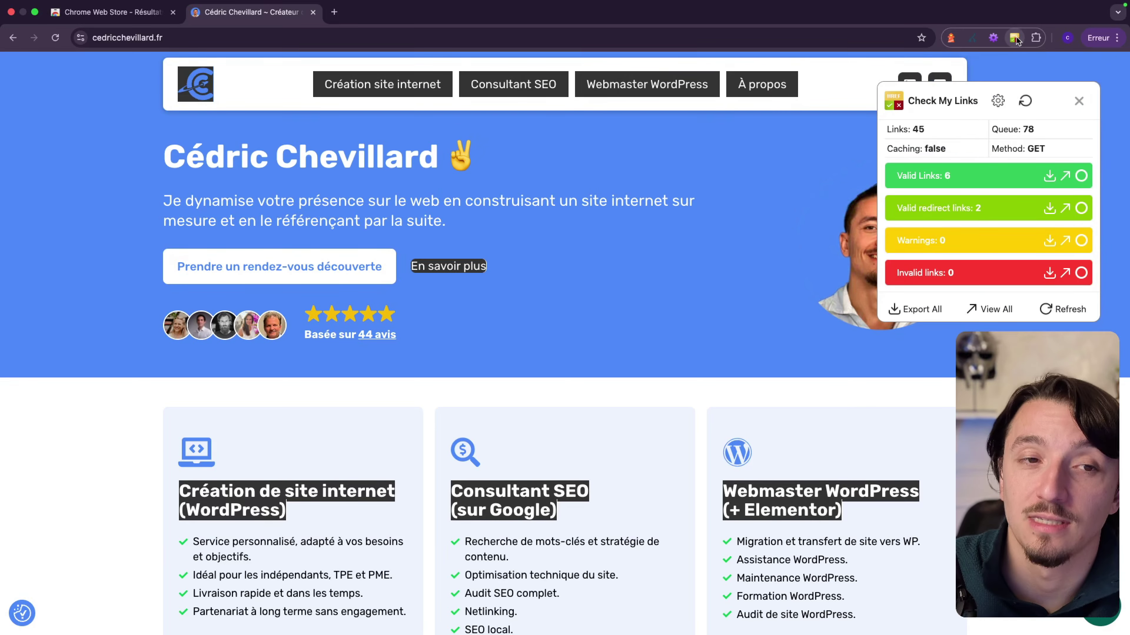
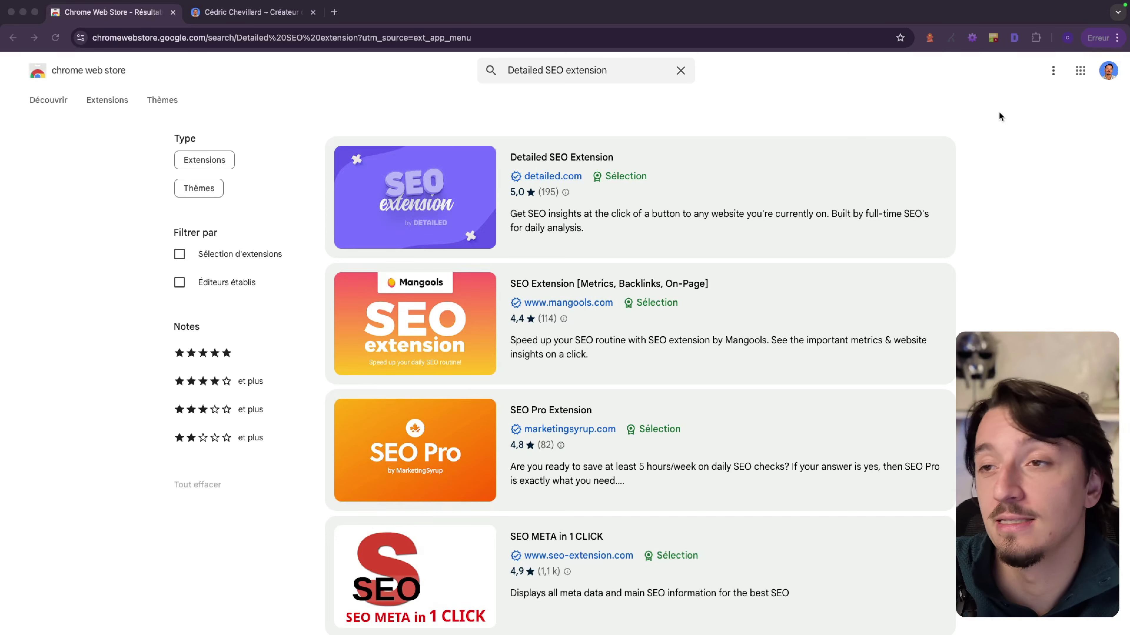
Try Detailed SEO Extension on the Chrome Web Store results page and open its analysis on the website creator's homepage.
{"action": "left_click", "coordinate": [1013, 42]}
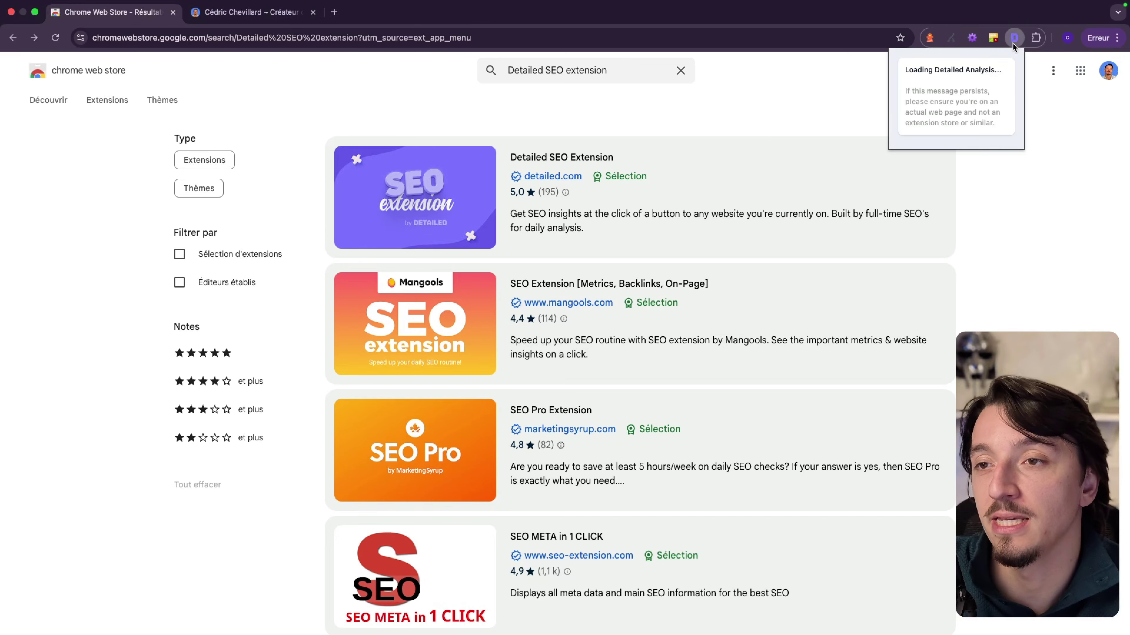
{"action": "left_click", "coordinate": [1014, 44]}
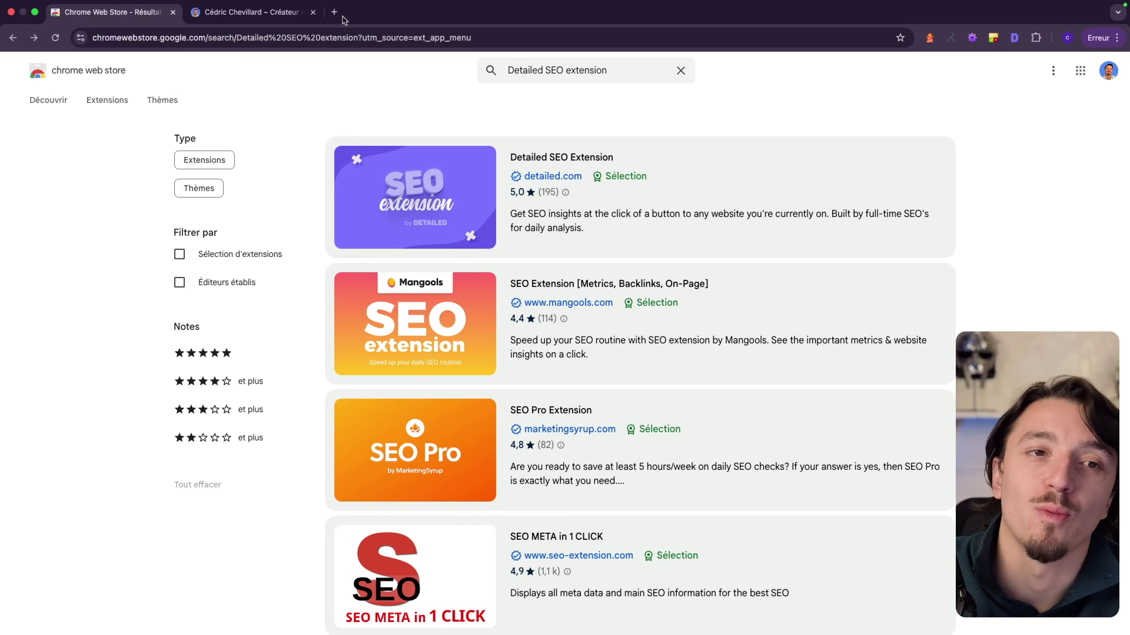
{"action": "left_click", "coordinate": [252, 14]}
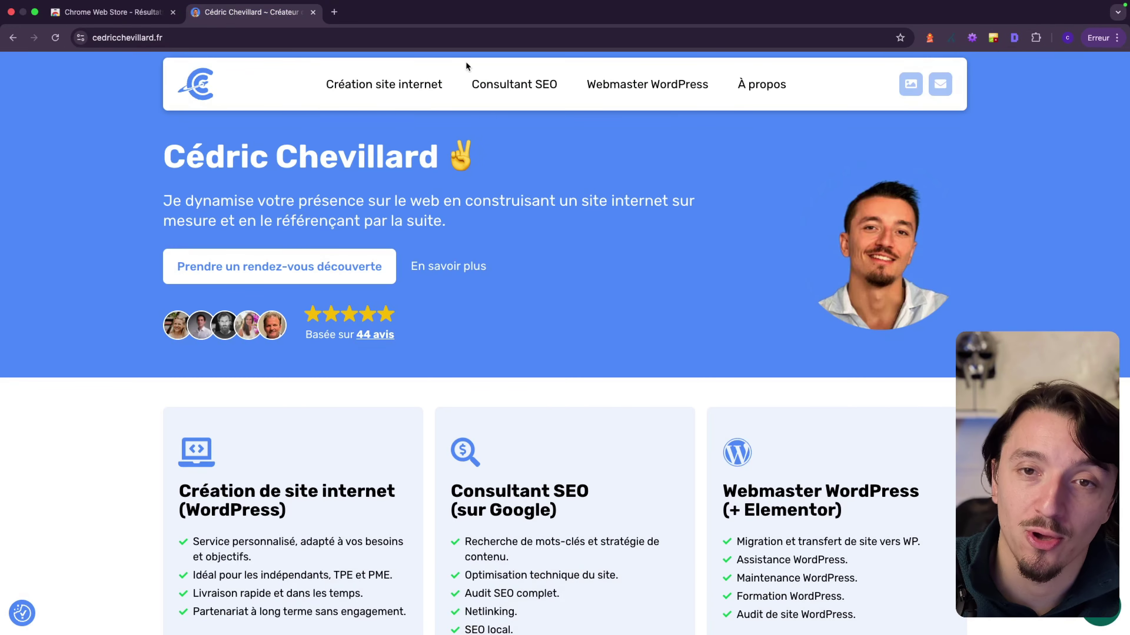
{"action": "left_click", "coordinate": [1014, 38]}
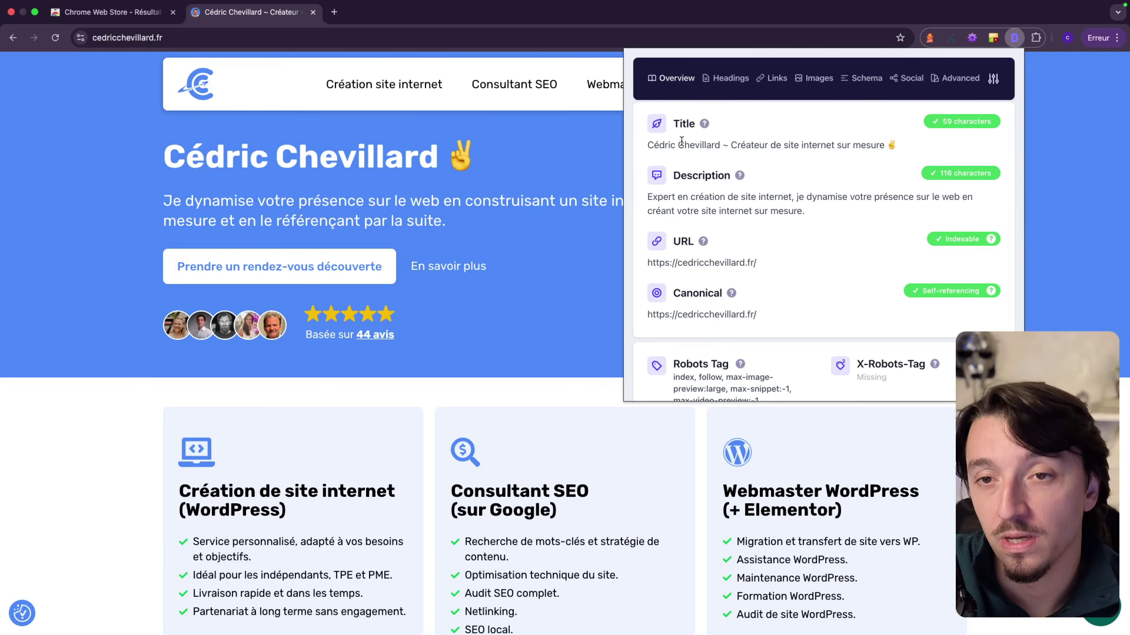
Examine the homepage's title tag and its character count in the extension's overview.
{"action": "scroll", "coordinate": [682, 141], "scroll_direction": "down", "scroll_amount": 1}
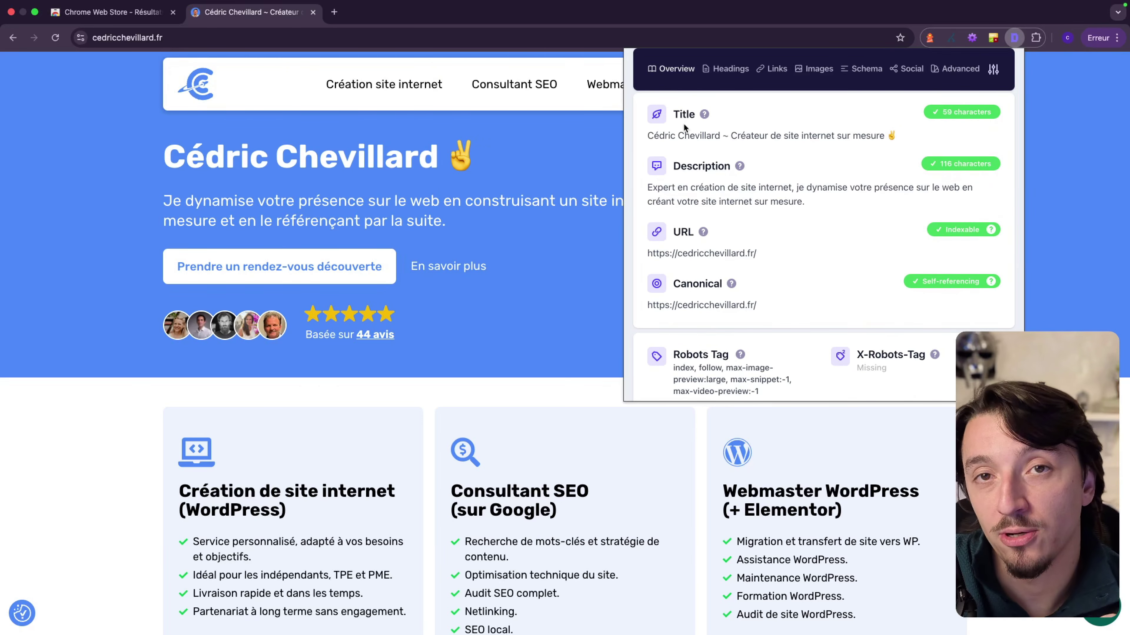
{"action": "left_click_drag", "start_coordinate": [647, 136], "coordinate": [894, 141]}
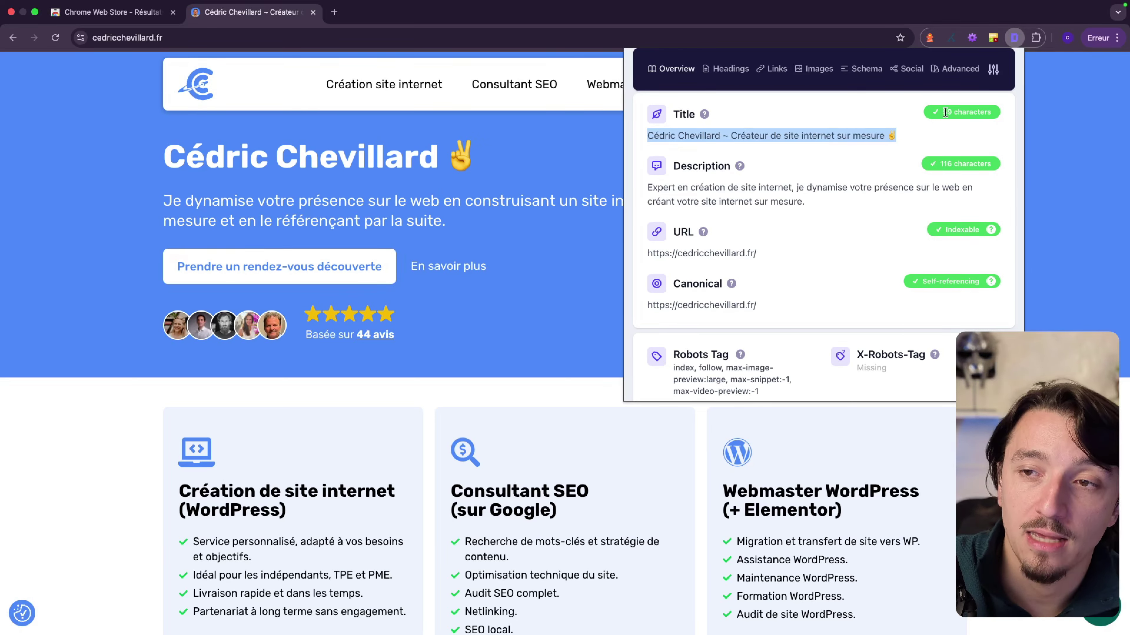
{"action": "left_click", "coordinate": [934, 114]}
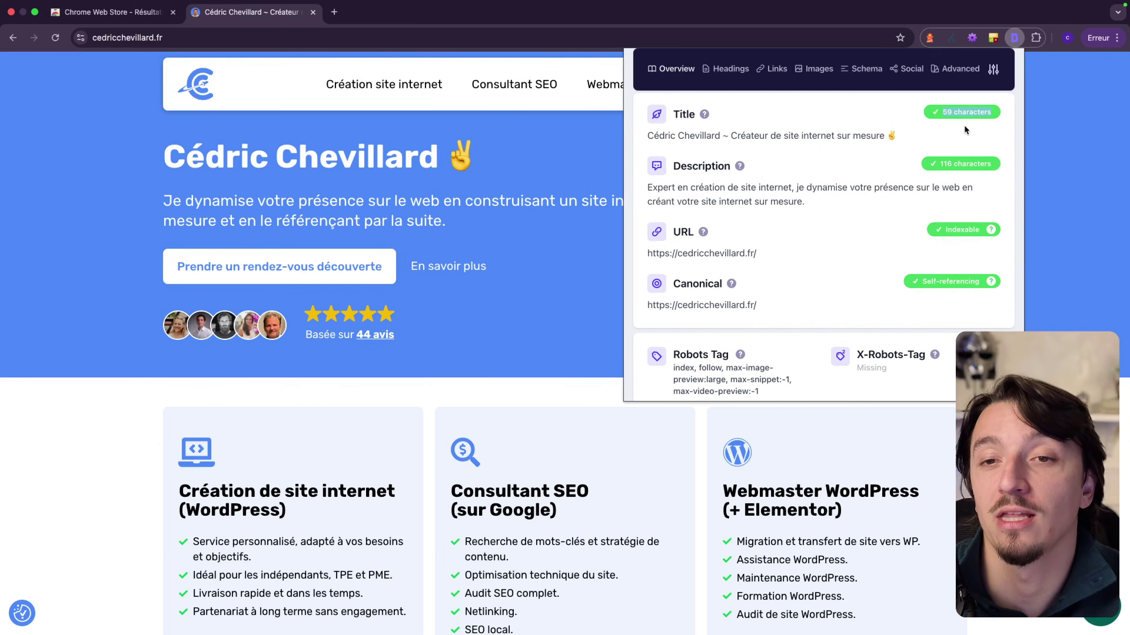
Examine the homepage's robots tag directives "index, follow" and its word count in the SEO overview.
{"action": "scroll", "coordinate": [964, 130], "scroll_direction": "down", "scroll_amount": 3}
{"action": "left_click_drag", "start_coordinate": [672, 245], "coordinate": [722, 246]}
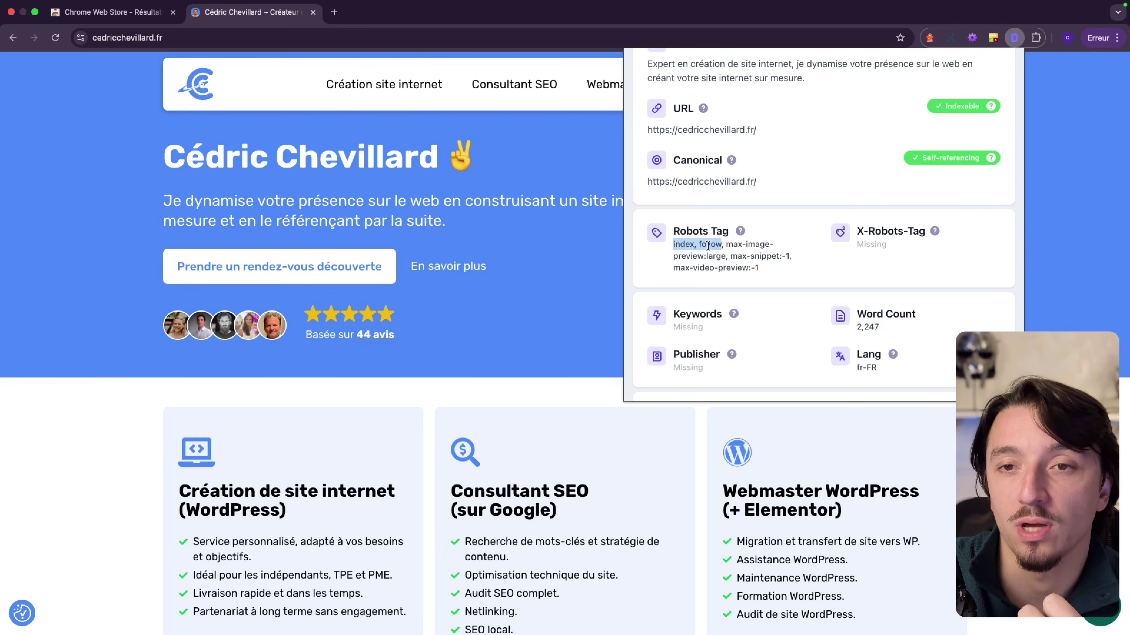
{"action": "scroll", "coordinate": [708, 245], "scroll_direction": "down", "scroll_amount": 1}
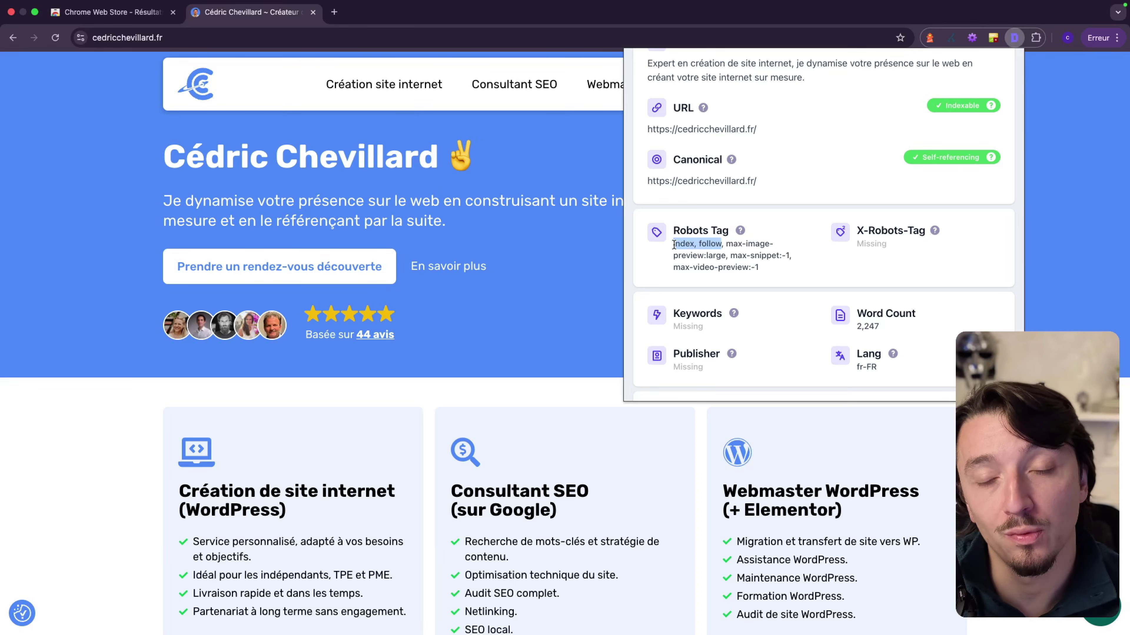
{"action": "left_click_drag", "start_coordinate": [723, 244], "coordinate": [676, 244]}
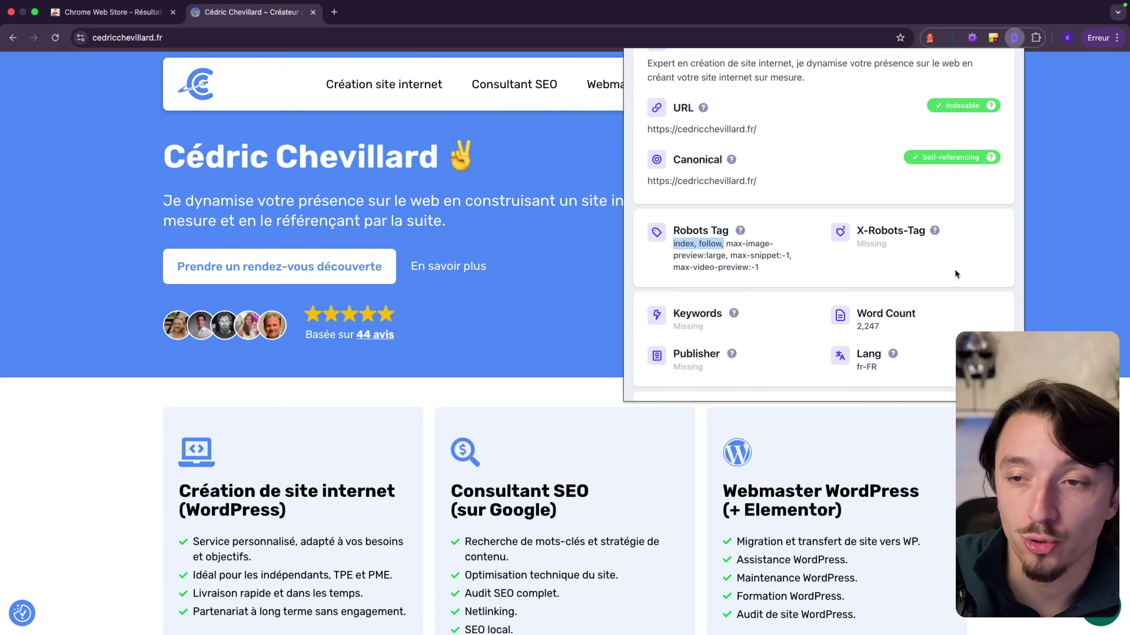
{"action": "scroll", "coordinate": [895, 261], "scroll_direction": "down", "scroll_amount": 1}
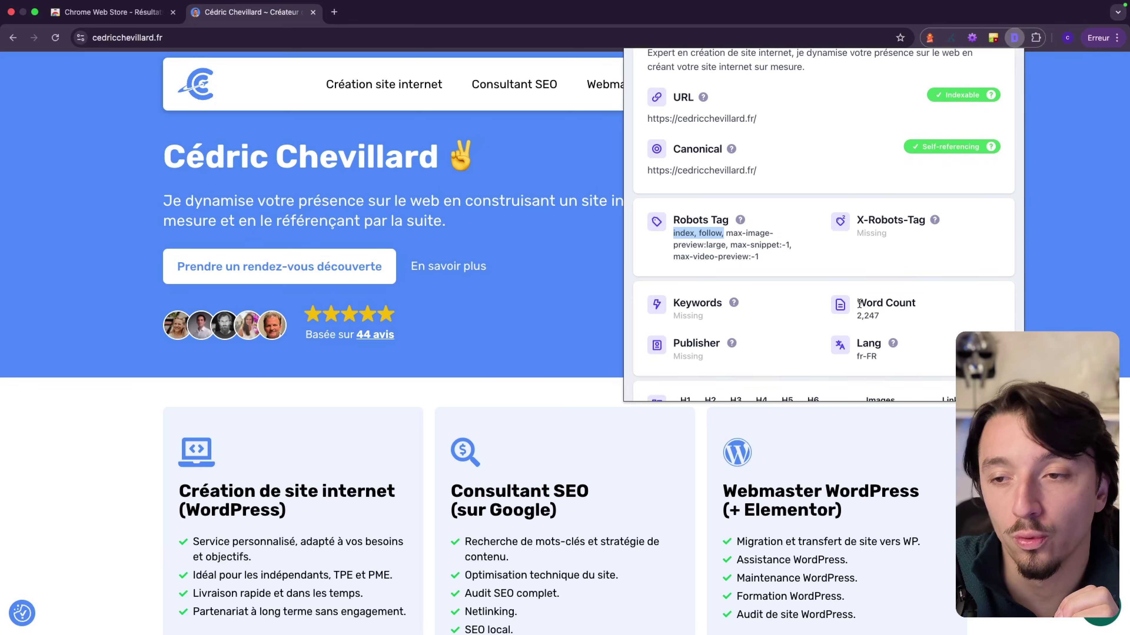
{"action": "left_click_drag", "start_coordinate": [855, 304], "coordinate": [944, 305]}
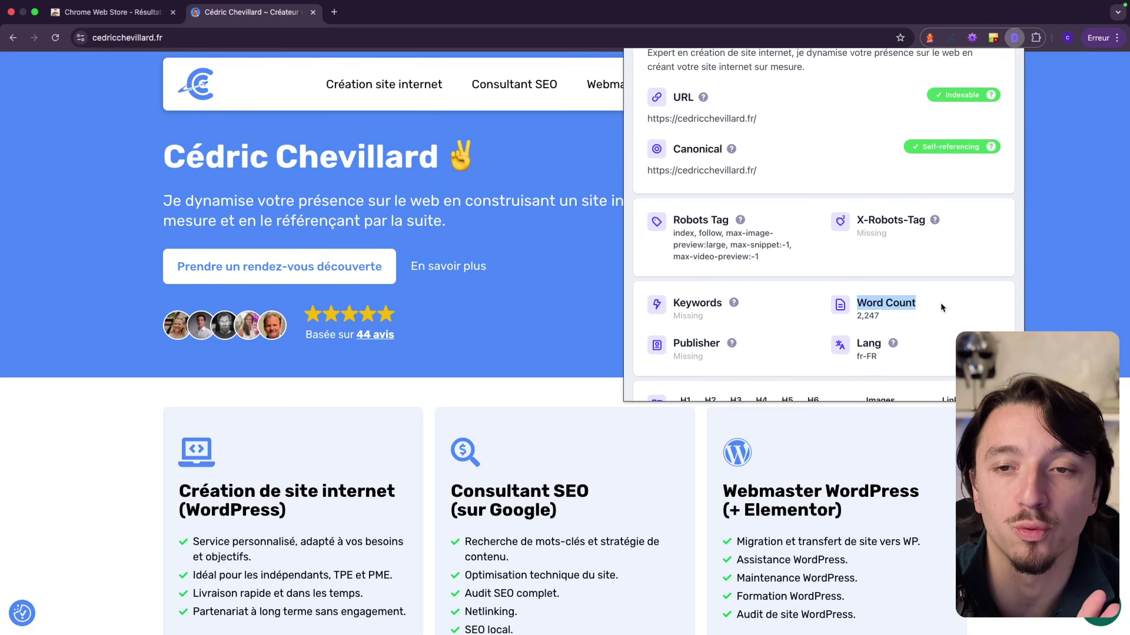
Review the rest of the SEO overview, including page language and the heading, image and link counts.
{"action": "scroll", "coordinate": [940, 302], "scroll_direction": "up", "scroll_amount": 3}
{"action": "scroll", "coordinate": [940, 302], "scroll_direction": "up", "scroll_amount": 1}
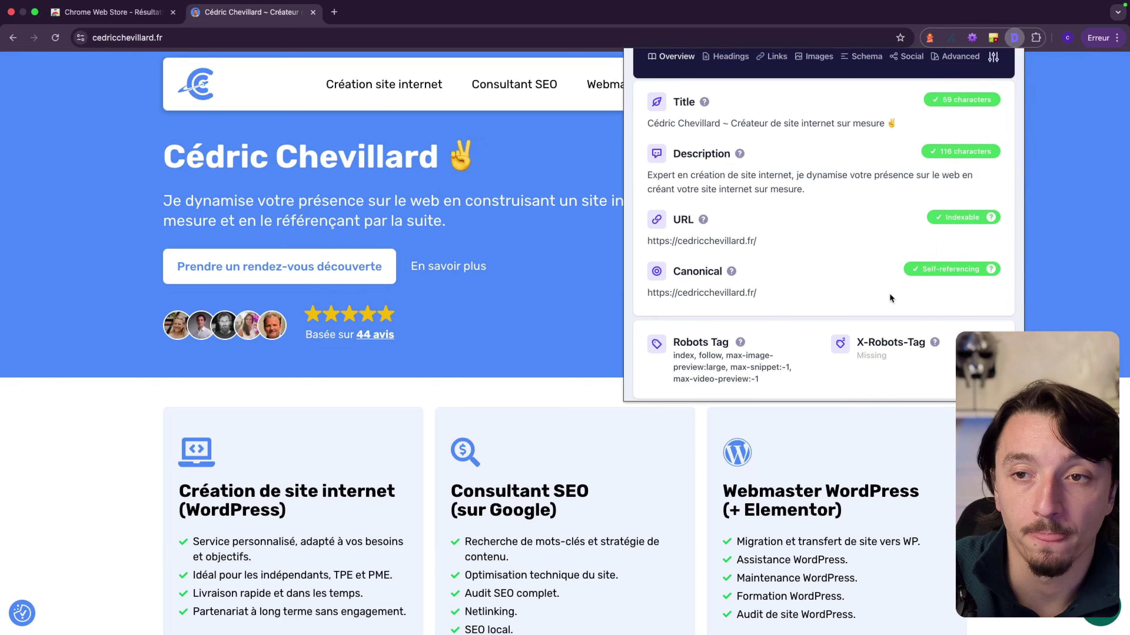
{"action": "scroll", "coordinate": [888, 293], "scroll_direction": "up", "scroll_amount": 1}
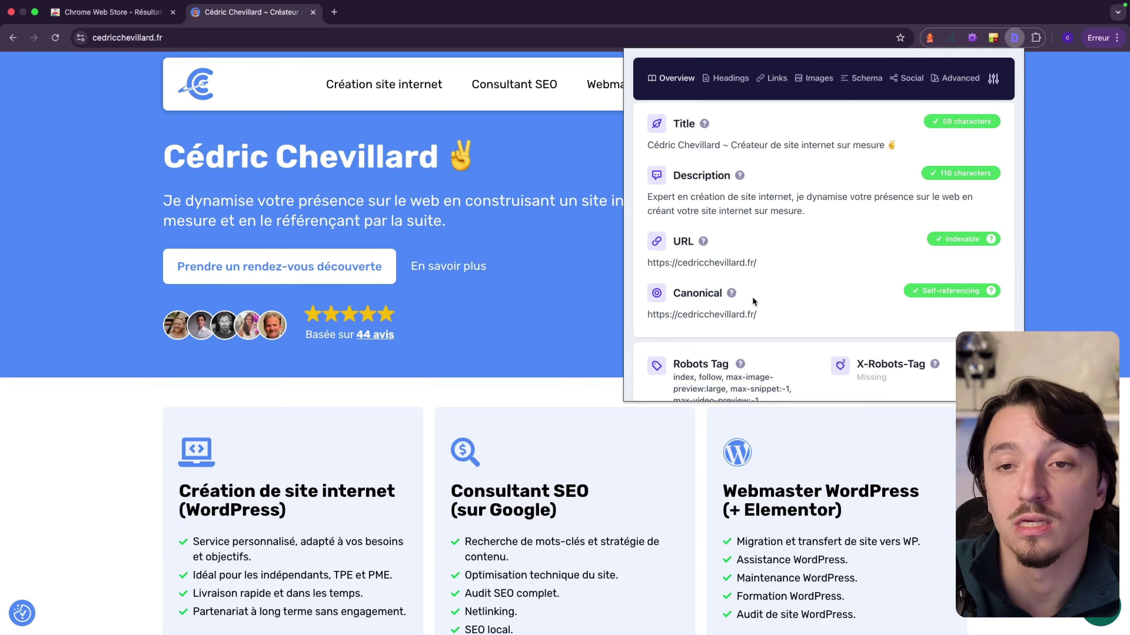
{"action": "scroll", "coordinate": [699, 192], "scroll_direction": "down", "scroll_amount": 5}
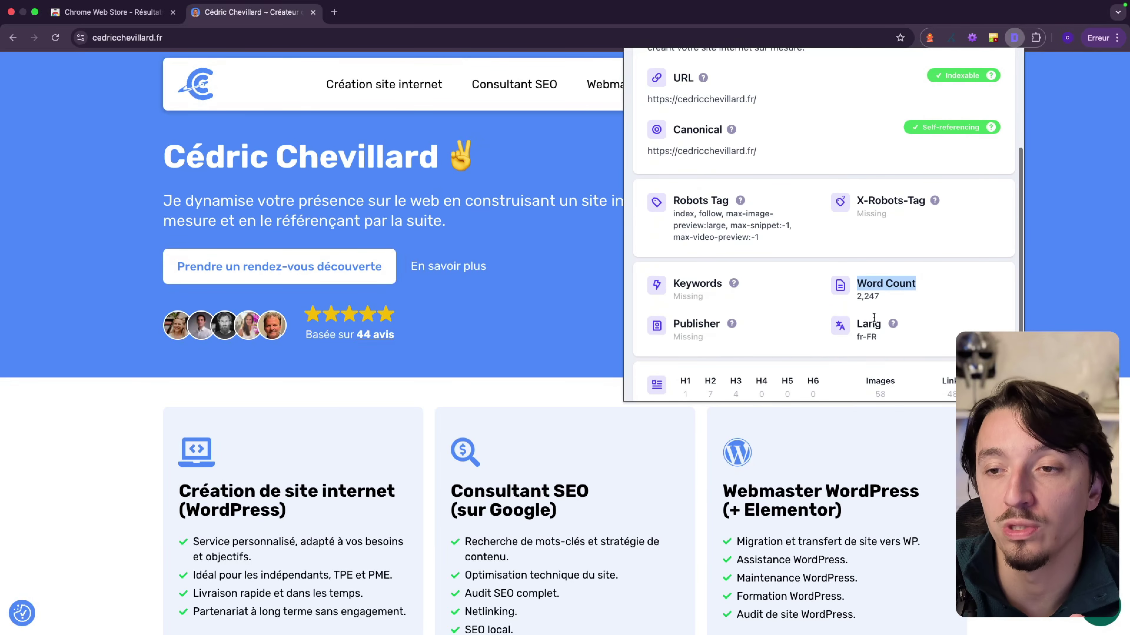
{"action": "scroll", "coordinate": [883, 292], "scroll_direction": "up", "scroll_amount": 4}
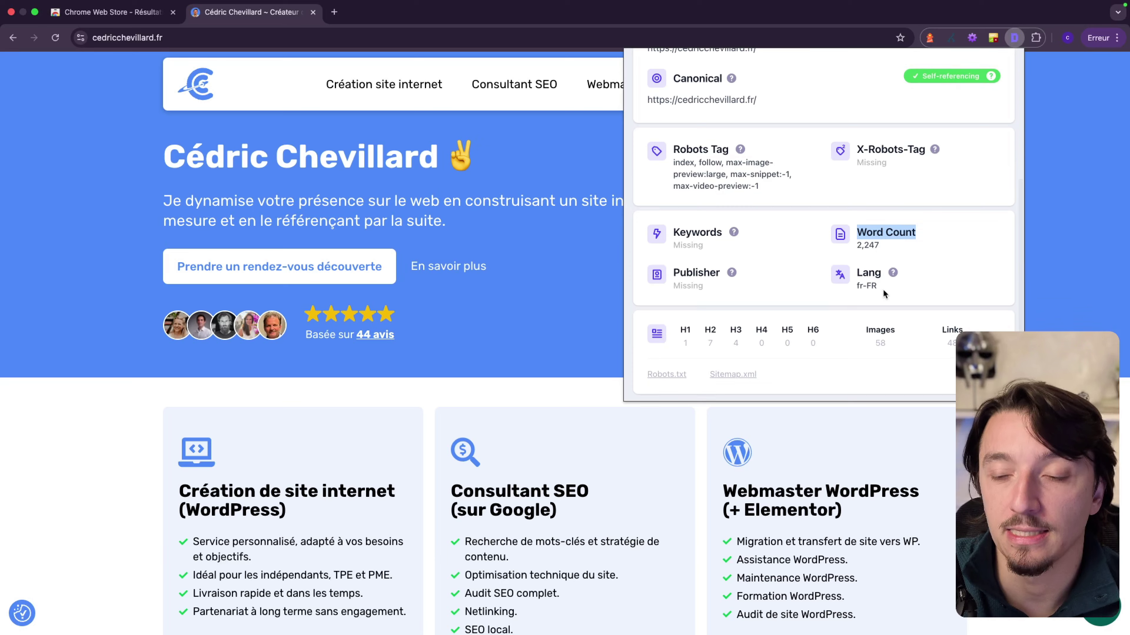
{"action": "scroll", "coordinate": [884, 292], "scroll_direction": "down", "scroll_amount": 3}
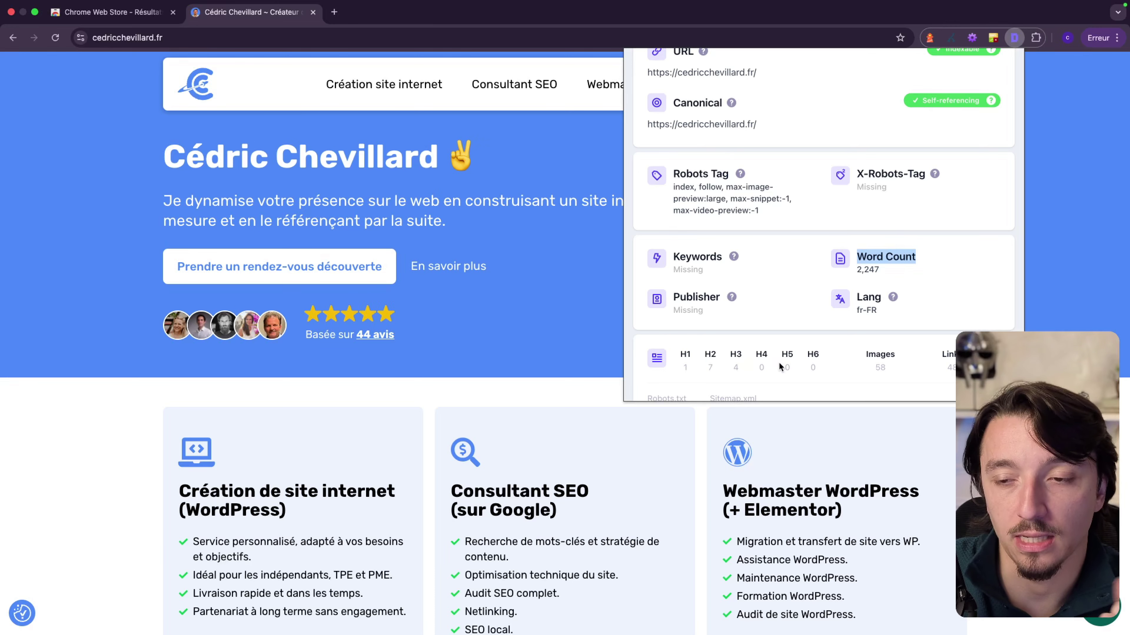
{"action": "scroll", "coordinate": [779, 362], "scroll_direction": "up", "scroll_amount": 1}
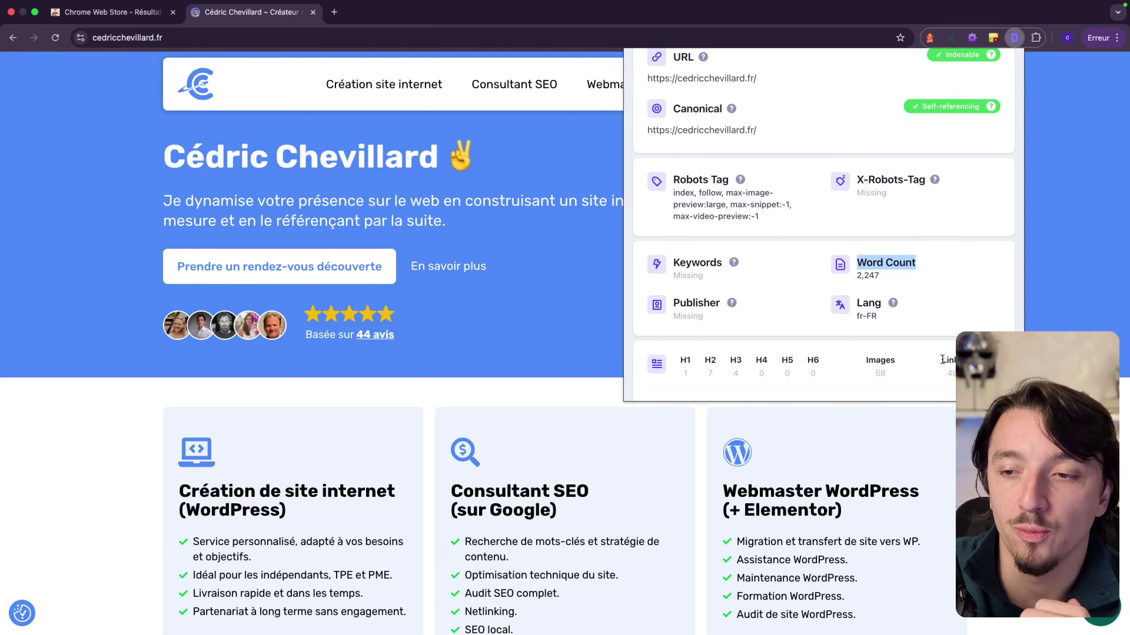
{"action": "scroll", "coordinate": [783, 200], "scroll_direction": "up", "scroll_amount": 5}
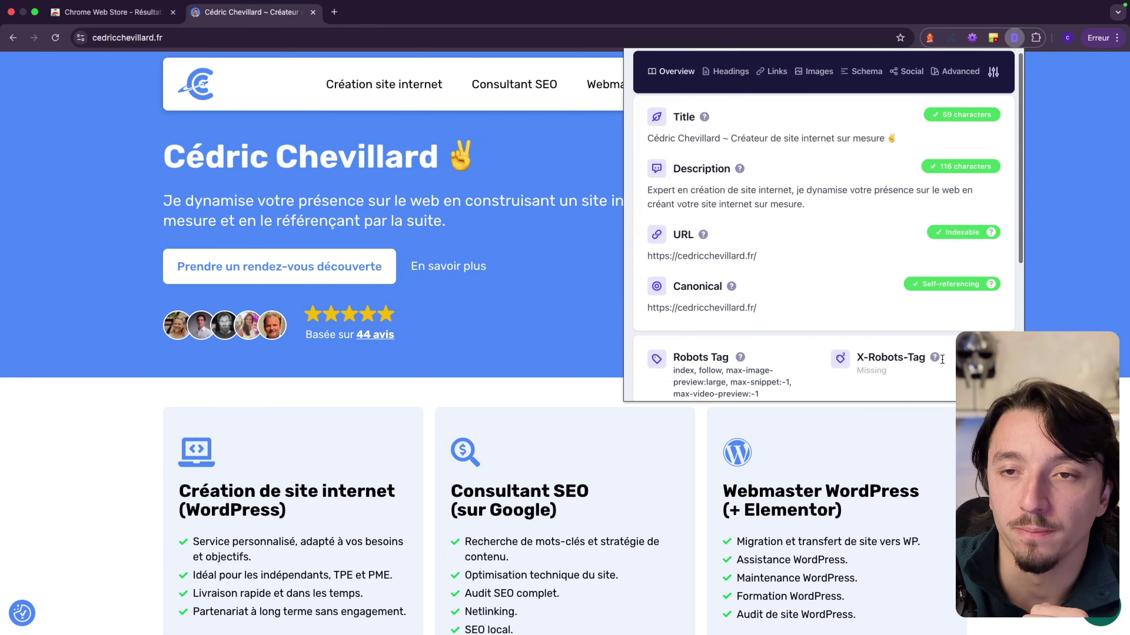
Display the homepage's heading structure in the extension and examine its hierarchy from H1 to H3.
{"action": "left_click", "coordinate": [728, 84]}
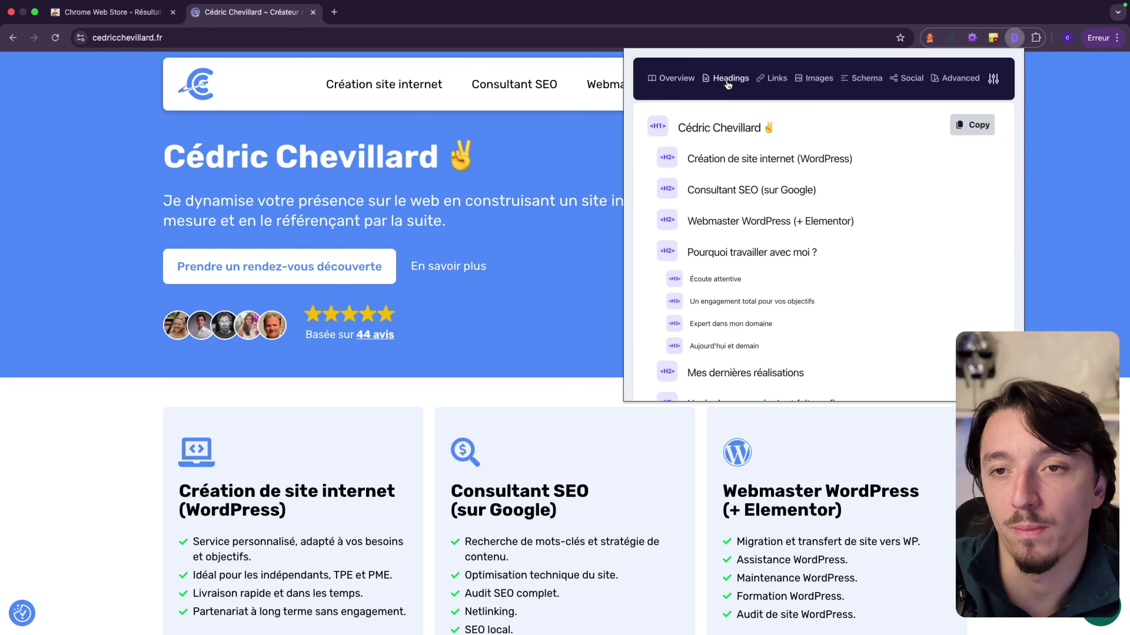
{"action": "scroll", "coordinate": [749, 189], "scroll_direction": "down", "scroll_amount": 2}
{"action": "scroll", "coordinate": [739, 189], "scroll_direction": "up", "scroll_amount": 1}
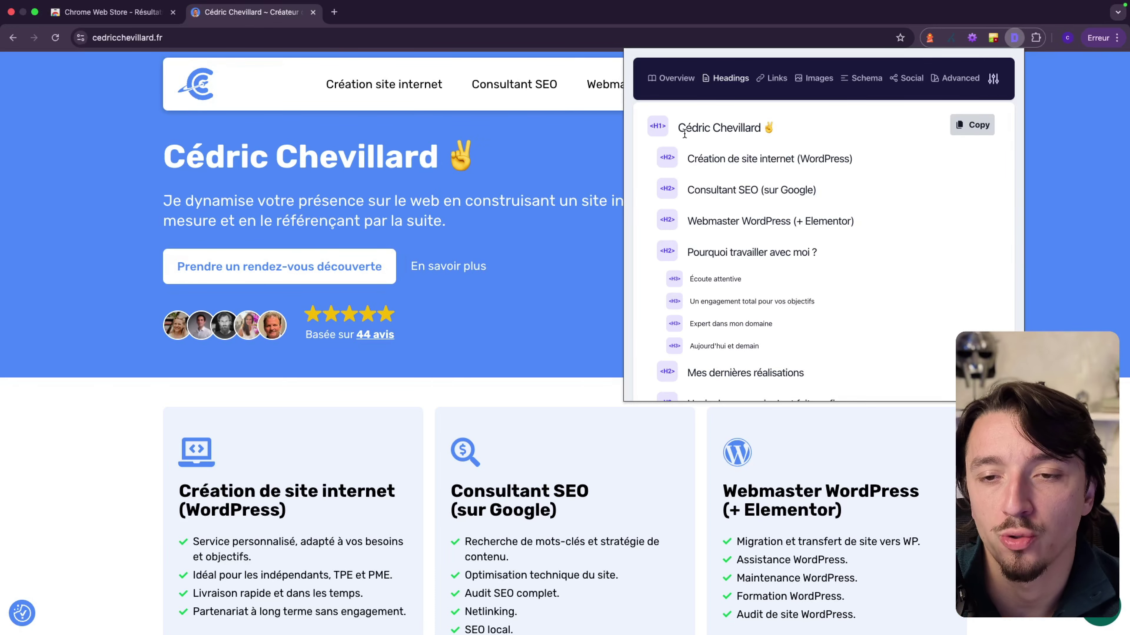
{"action": "scroll", "coordinate": [684, 134], "scroll_direction": "down", "scroll_amount": 1}
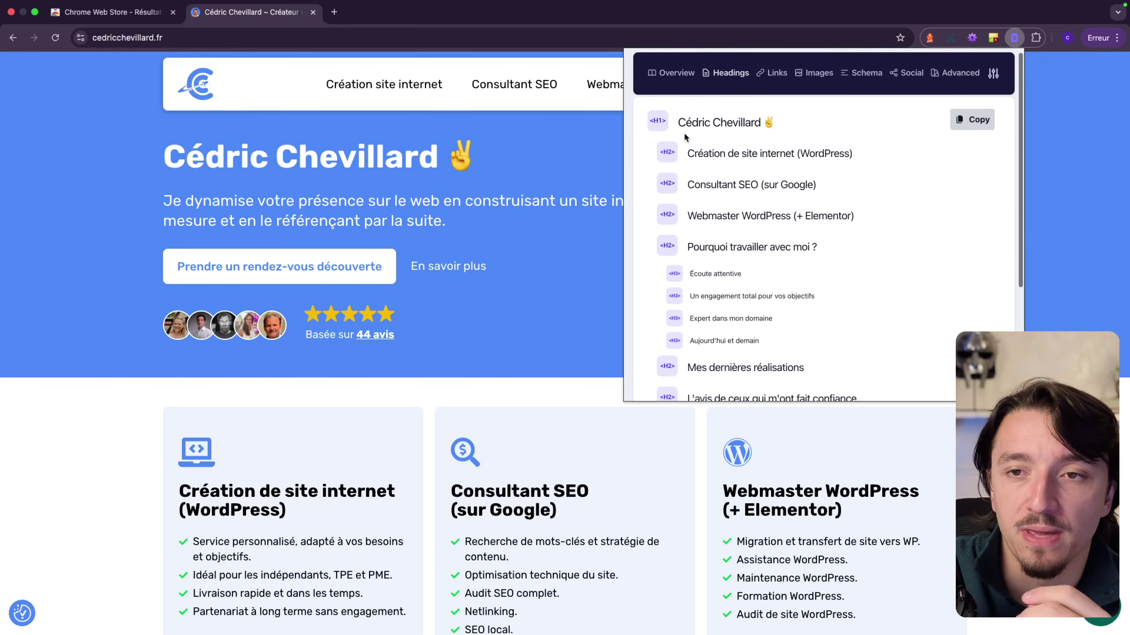
{"action": "scroll", "coordinate": [717, 116], "scroll_direction": "down", "scroll_amount": 5}
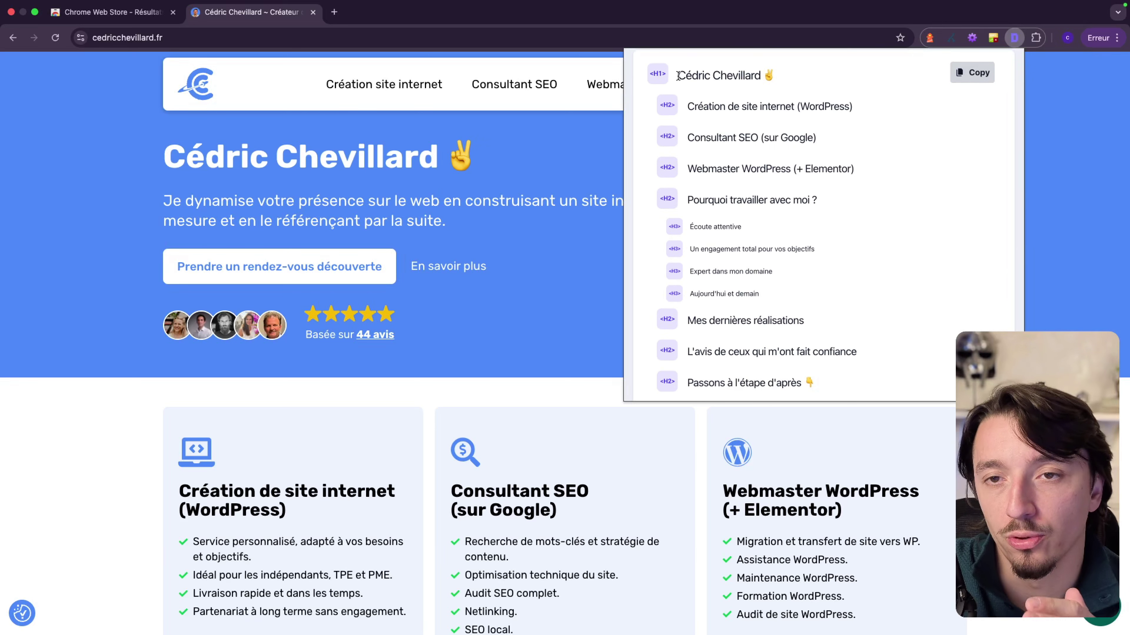
{"action": "scroll", "coordinate": [713, 259], "scroll_direction": "down", "scroll_amount": 2}
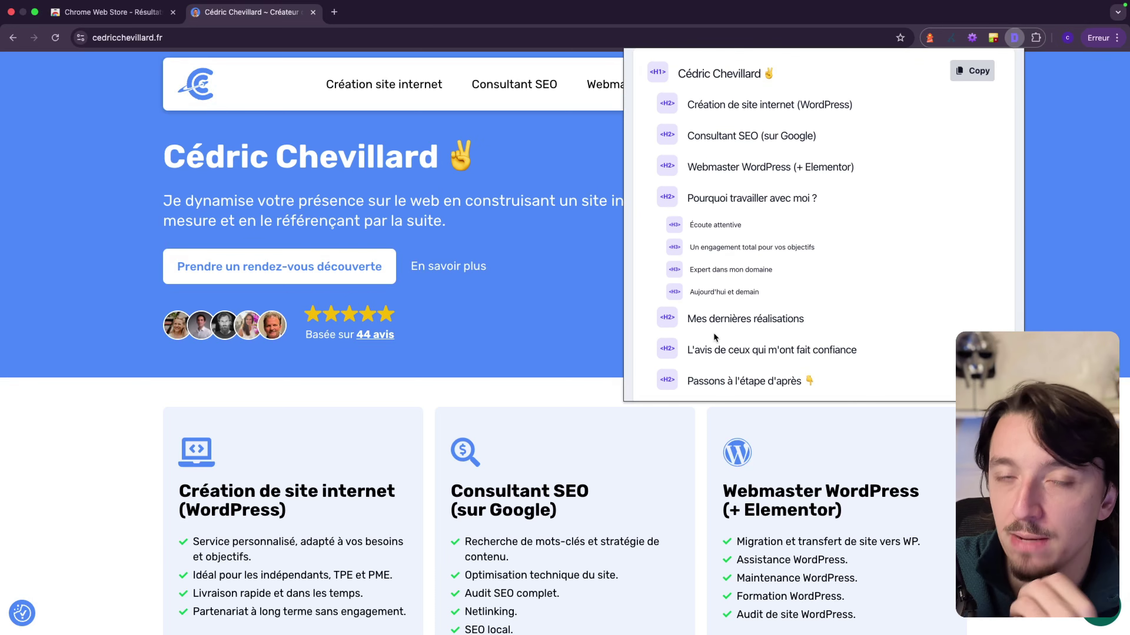
{"action": "scroll", "coordinate": [712, 331], "scroll_direction": "down", "scroll_amount": 1}
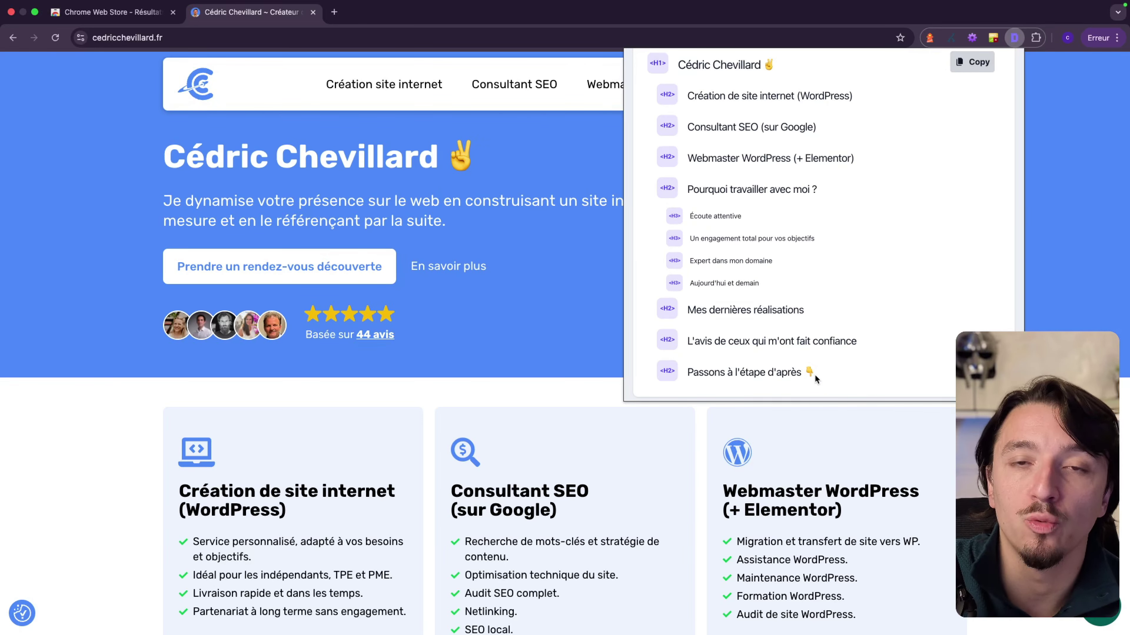
{"action": "scroll", "coordinate": [815, 376], "scroll_direction": "up", "scroll_amount": 2}
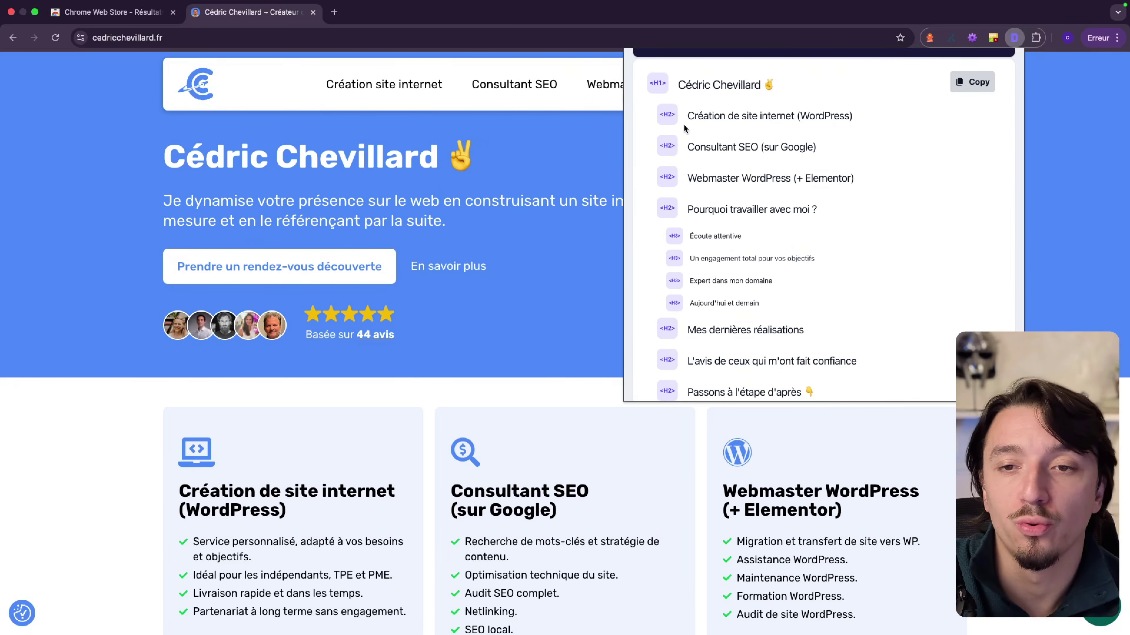
{"action": "scroll", "coordinate": [684, 125], "scroll_direction": "up", "scroll_amount": 1}
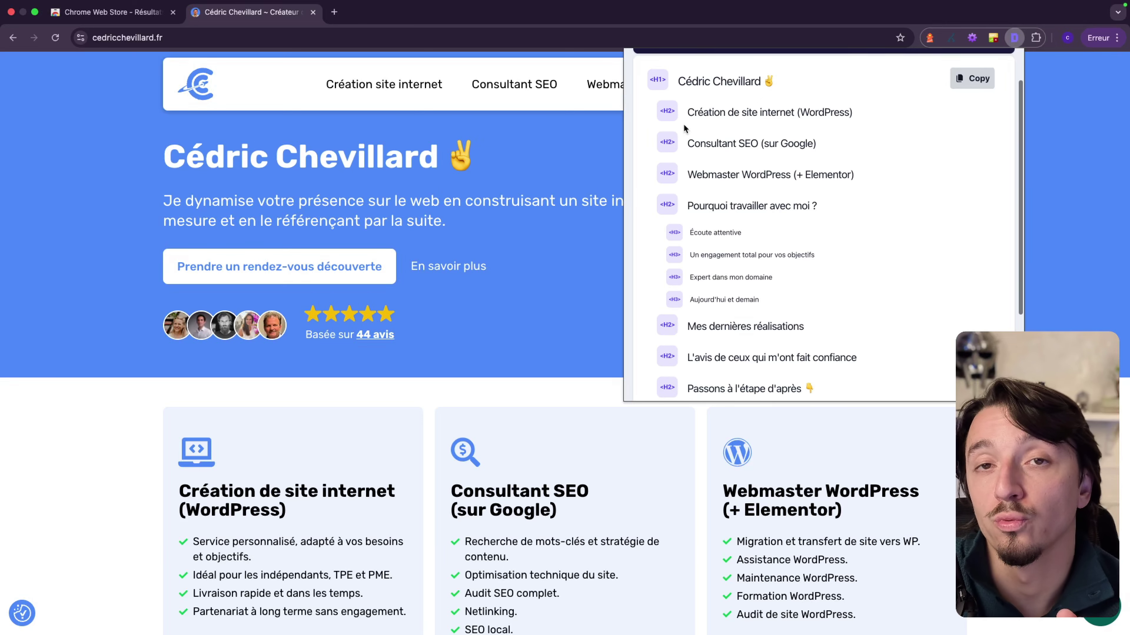
Display the homepage's link report and examine the link totals and the internal links with their anchors.
{"action": "scroll", "coordinate": [683, 124], "scroll_direction": "up", "scroll_amount": 3}
{"action": "left_click", "coordinate": [773, 79]}
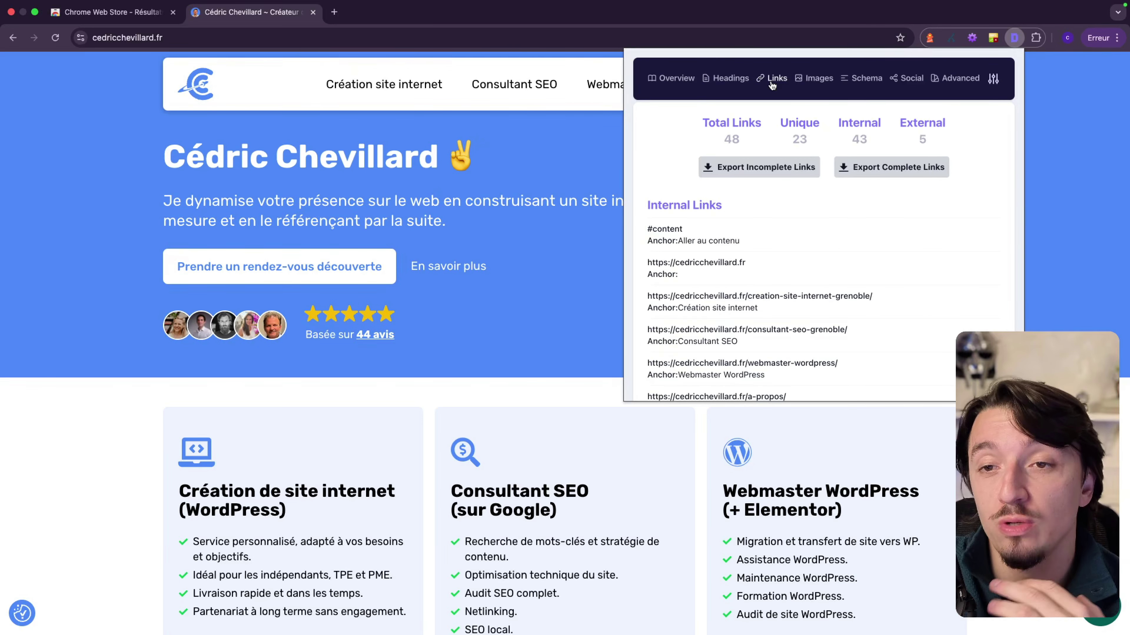
{"action": "scroll", "coordinate": [730, 321], "scroll_direction": "down", "scroll_amount": 1}
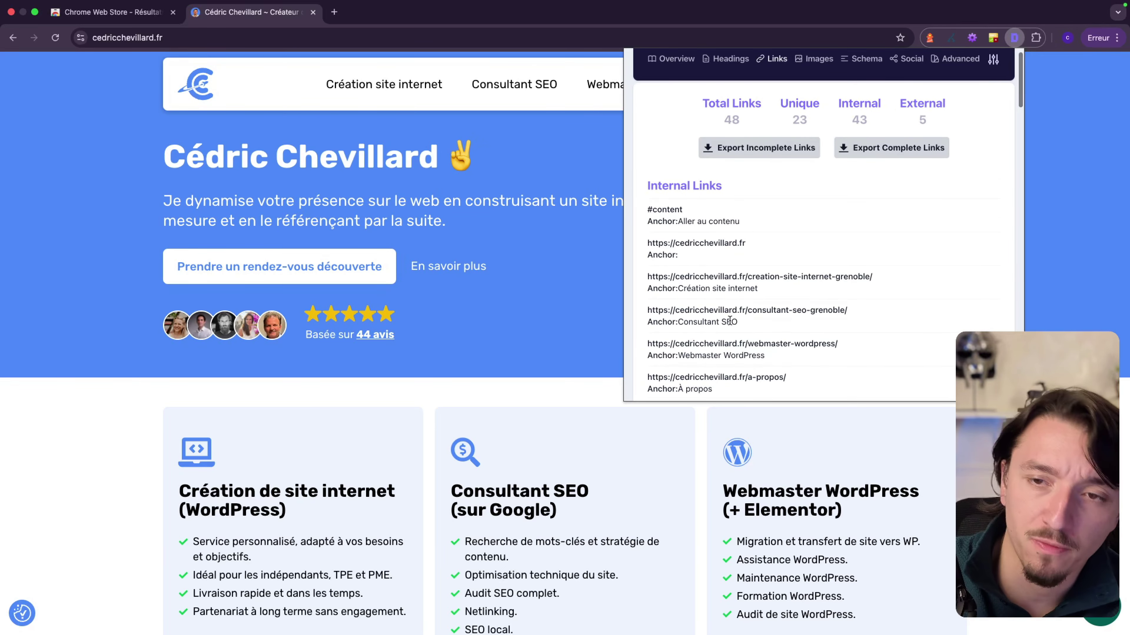
{"action": "scroll", "coordinate": [729, 320], "scroll_direction": "up", "scroll_amount": 2}
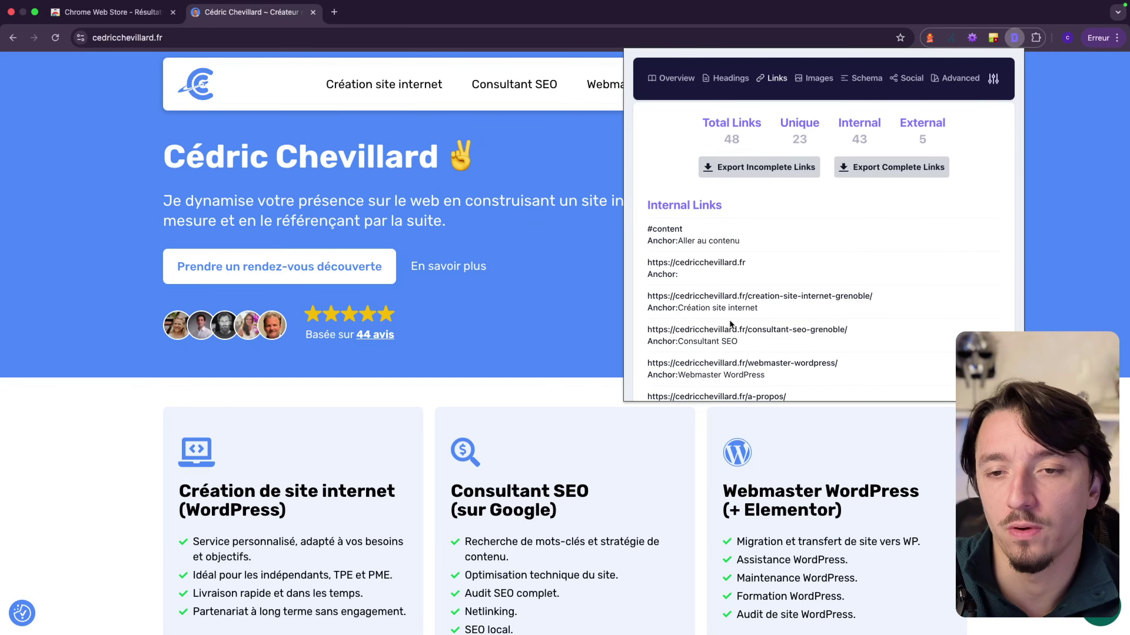
{"action": "scroll", "coordinate": [729, 319], "scroll_direction": "down", "scroll_amount": 1}
{"action": "scroll", "coordinate": [739, 316], "scroll_direction": "down", "scroll_amount": 1}
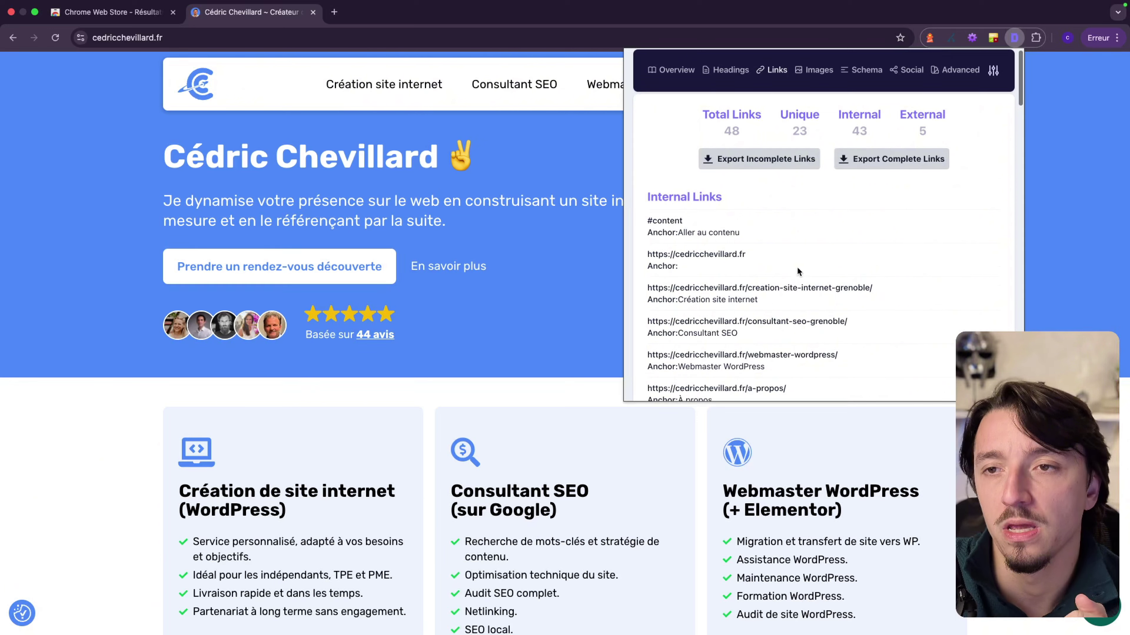
Check the homepage's image report, revisit the heading structure, and return to the SEO overview.
{"action": "left_click", "coordinate": [816, 73]}
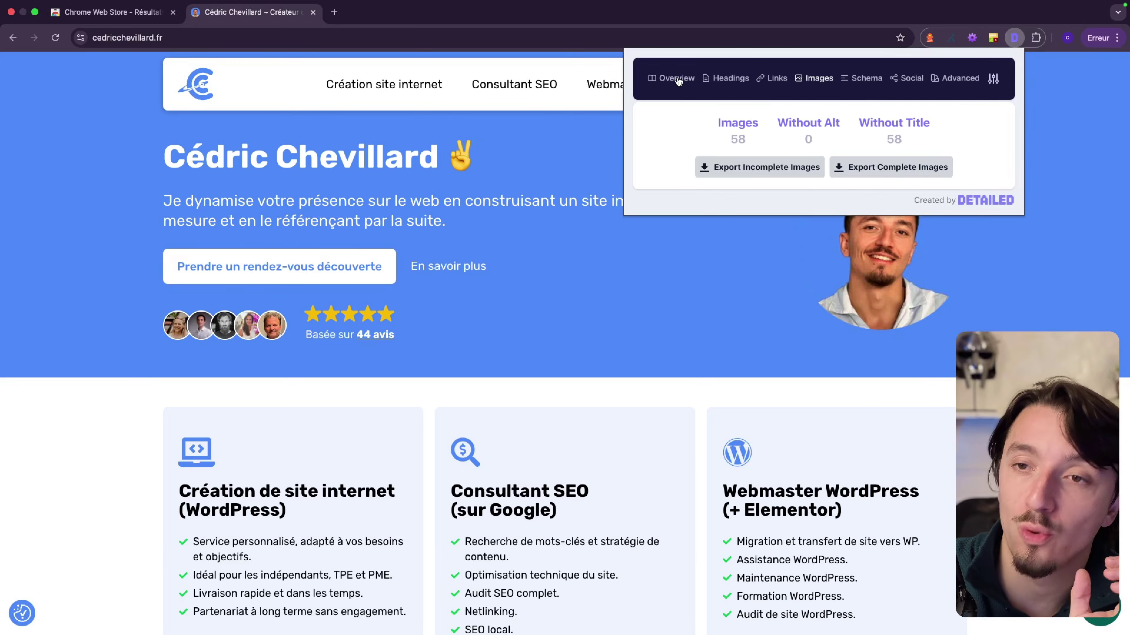
{"action": "left_click", "coordinate": [740, 84]}
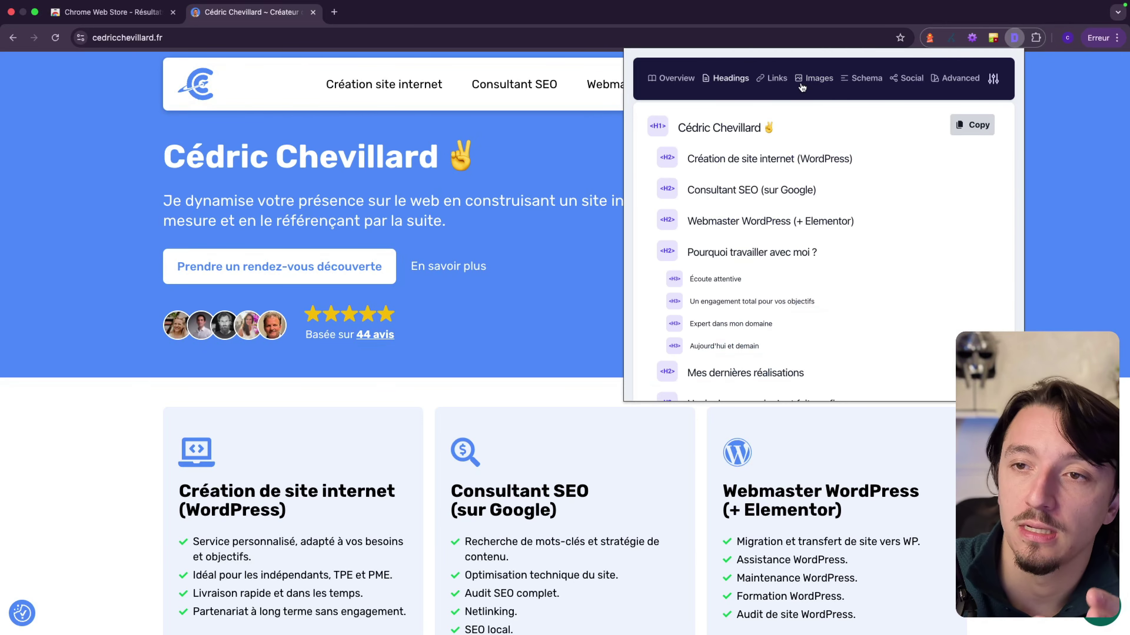
{"action": "left_click", "coordinate": [811, 87]}
{"action": "left_click", "coordinate": [686, 86]}
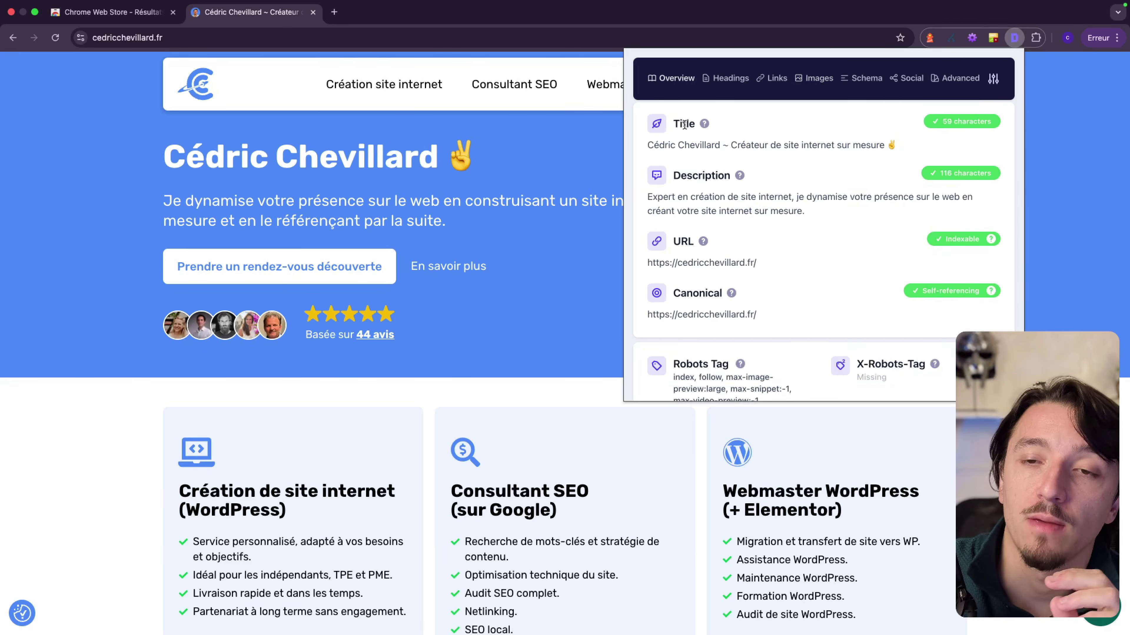